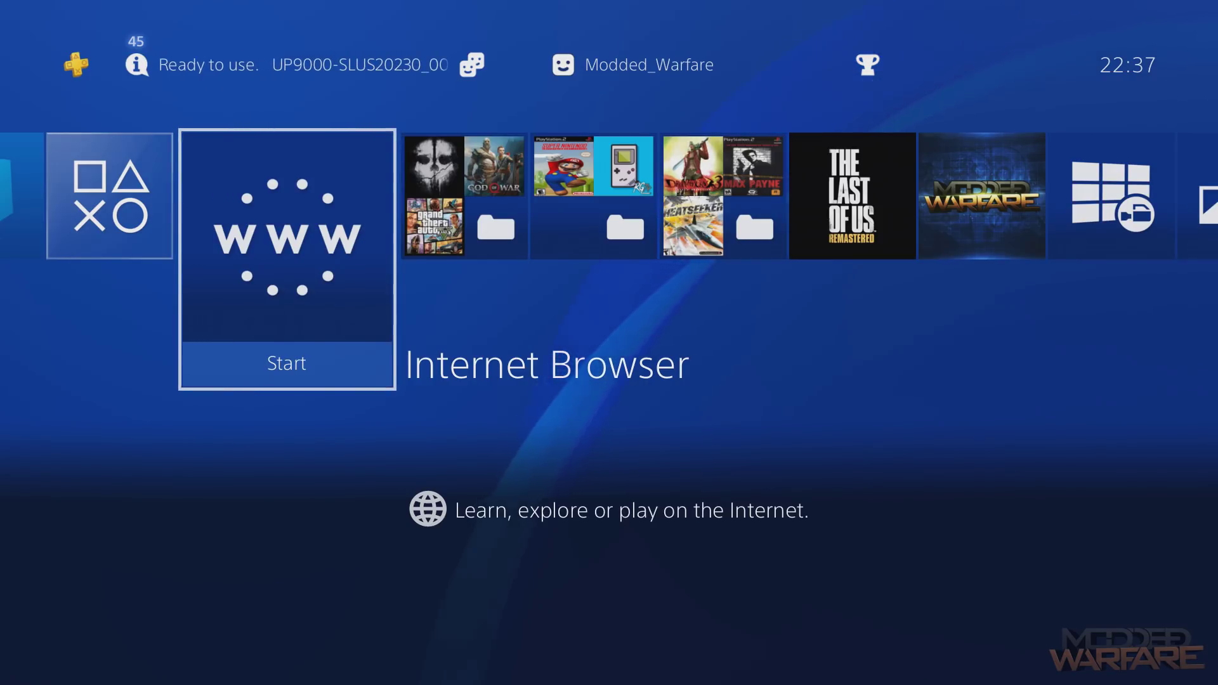
Open the console's Settings from the home screen.
key(Right)
key(Right)
key(Right)
key(Right)
key(Right)
key(Right)
key(Right)
key(Right)
key(Up)
key(Right)
key(Left)
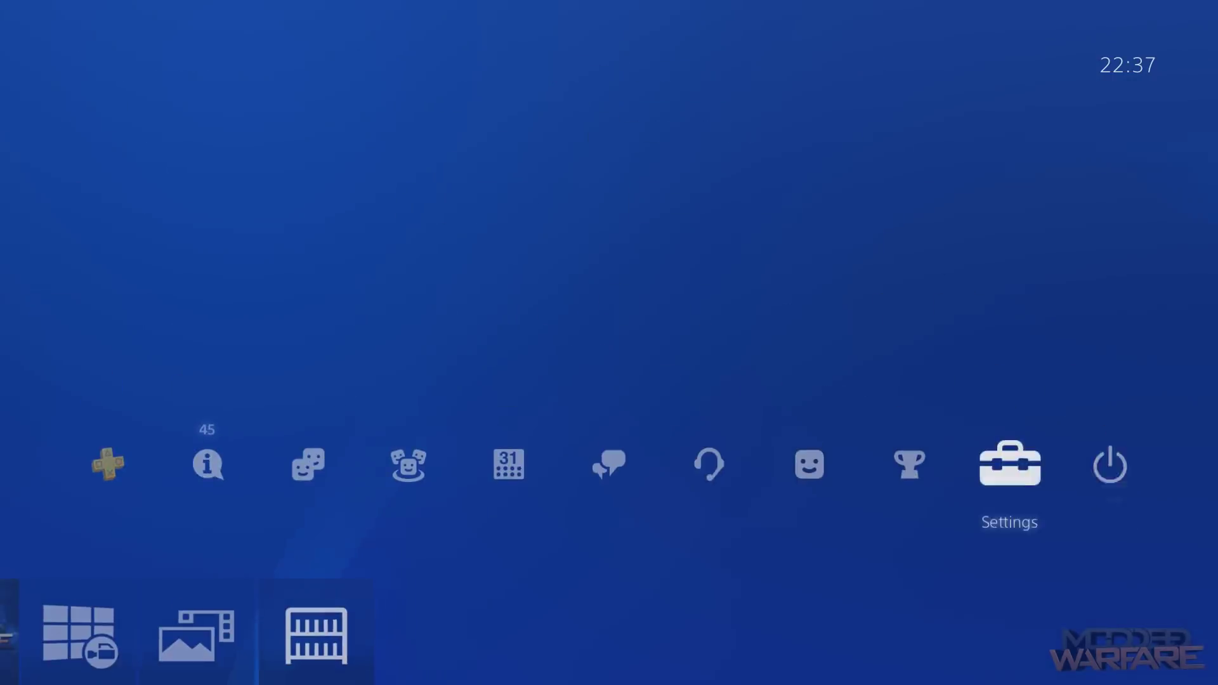
key(Return)
View the connection status in the Network settings to check the current Internet configuration.
key(Down)
key(Down)
key(Down)
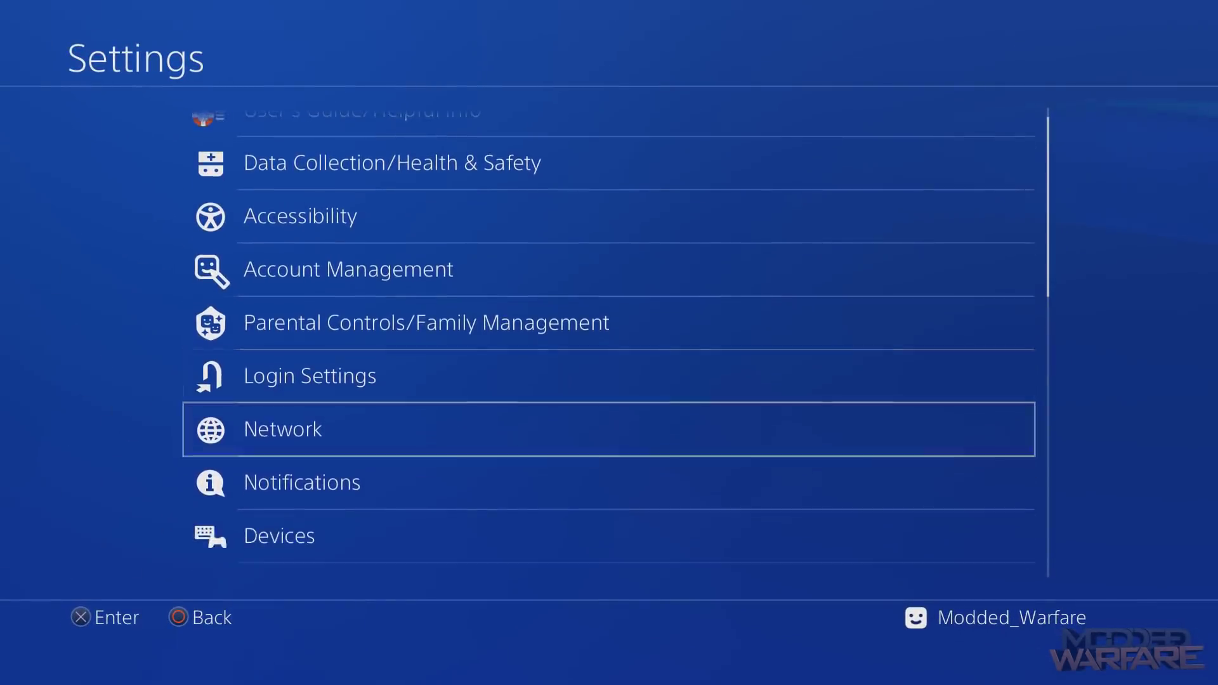
key(Return)
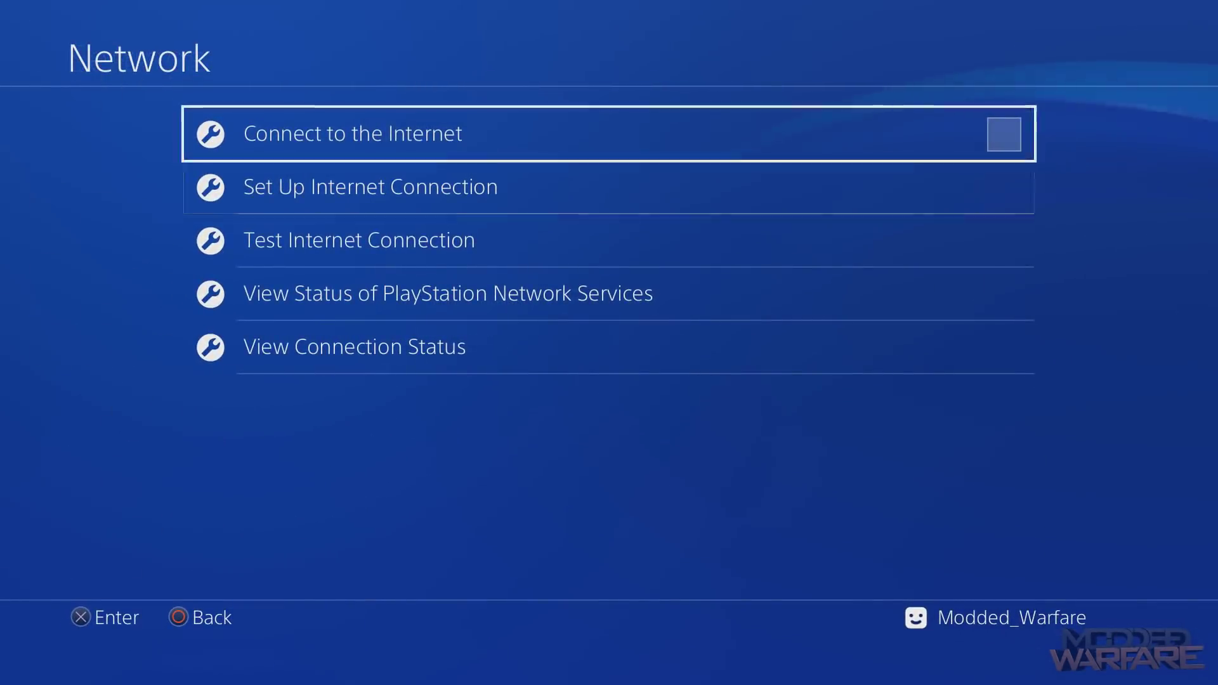
key(Down)
key(Down)
key(Down)
key(Down)
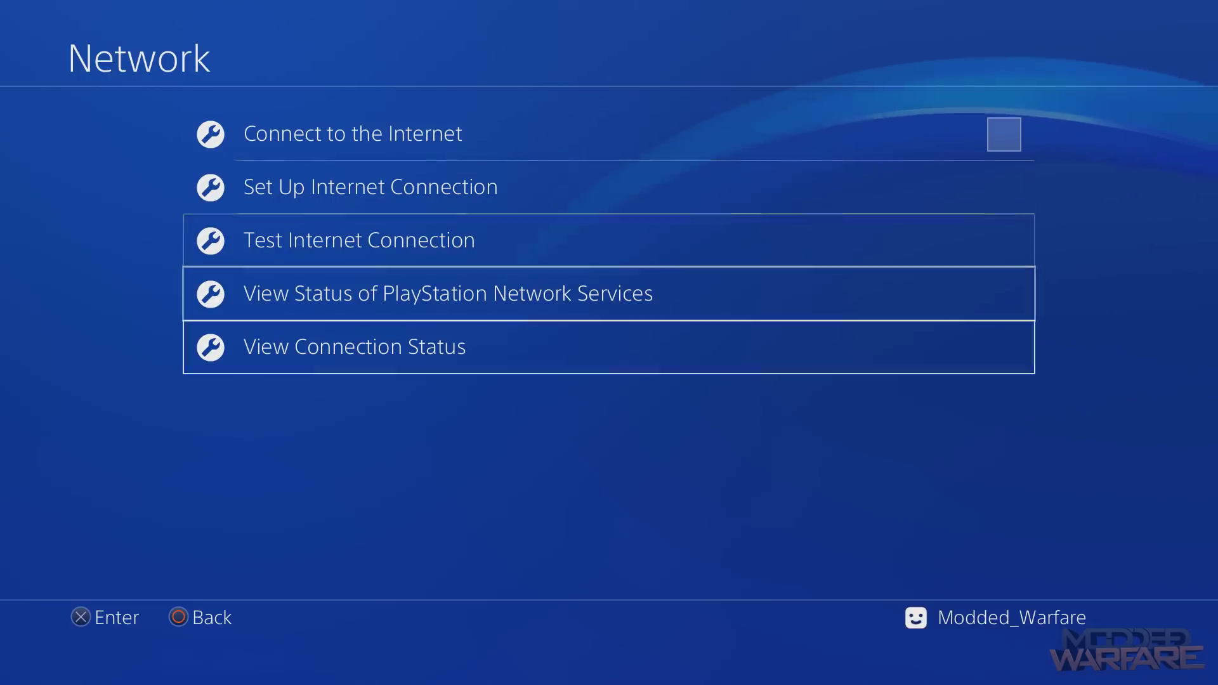
key(Return)
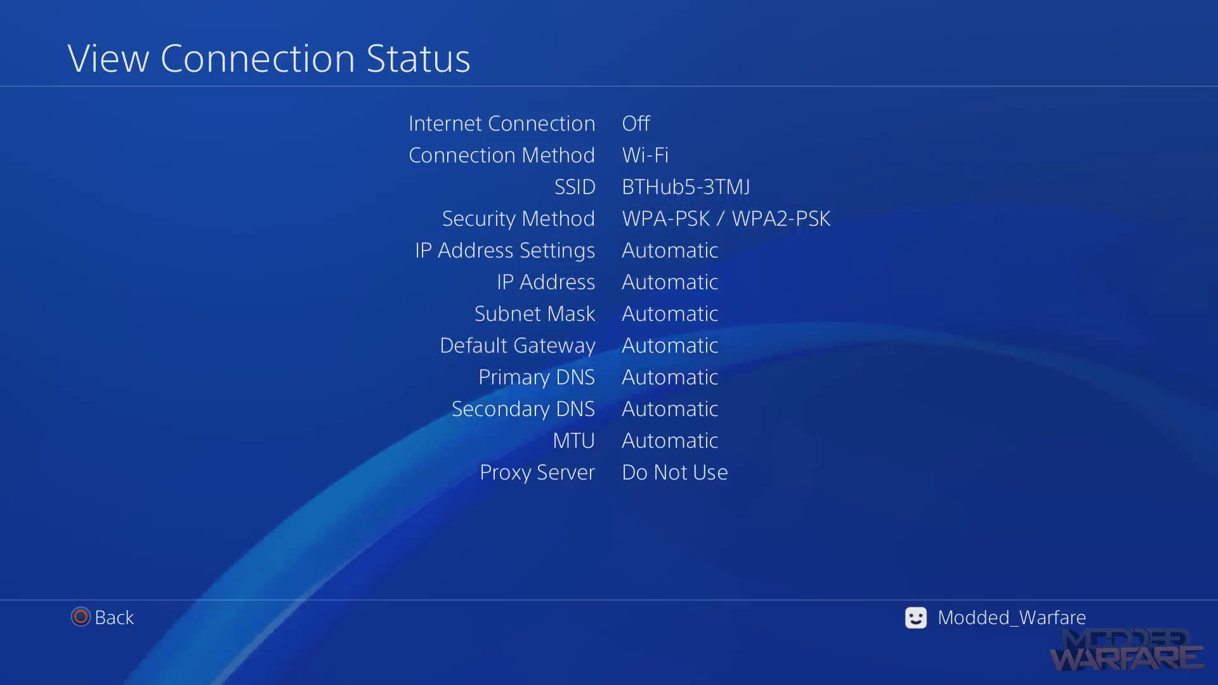
key(Escape)
key(Escape)
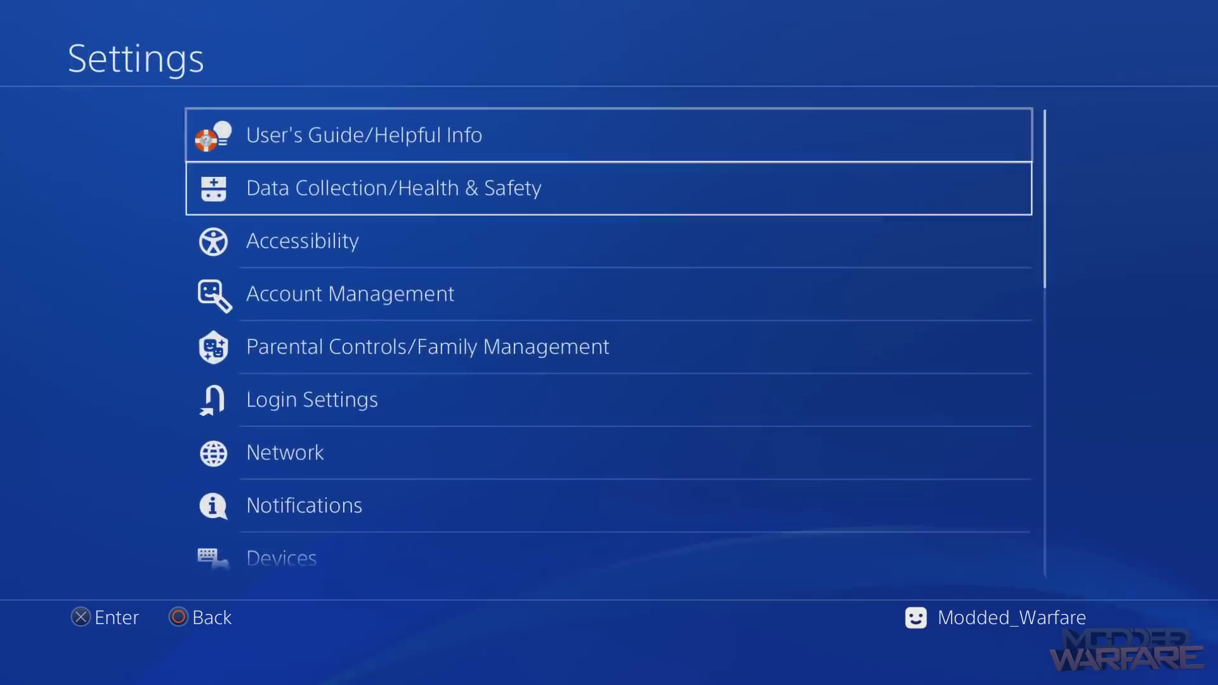
Reopen the Network settings and enable Connect to the Internet.
key(Up)
key(Up)
key(Return)
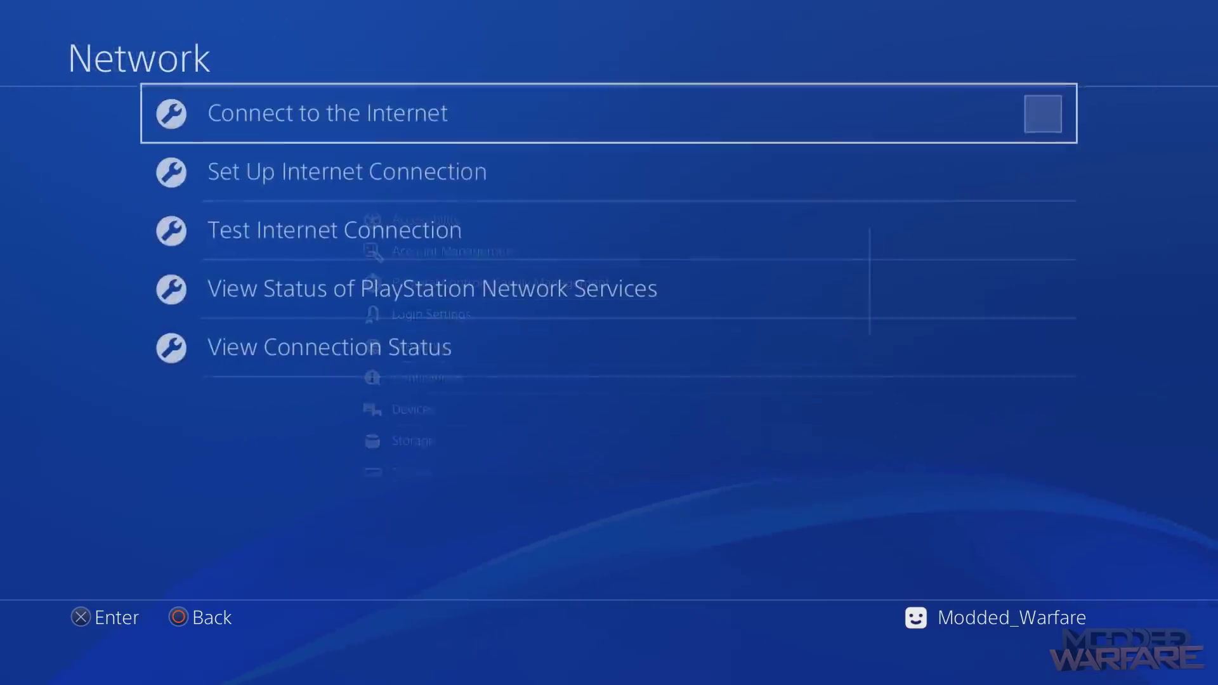
key(Return)
Start setting up the Internet connection with the Custom method.
key(Down)
key(Down)
key(Return)
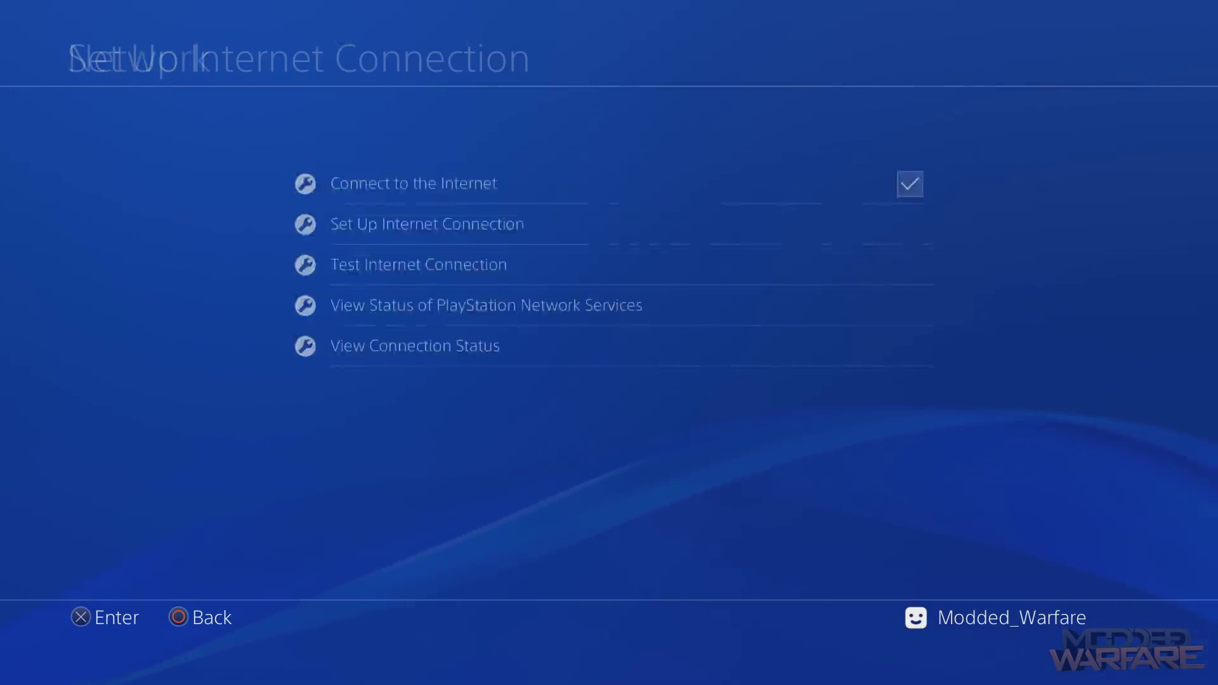
key(Return)
key(Down)
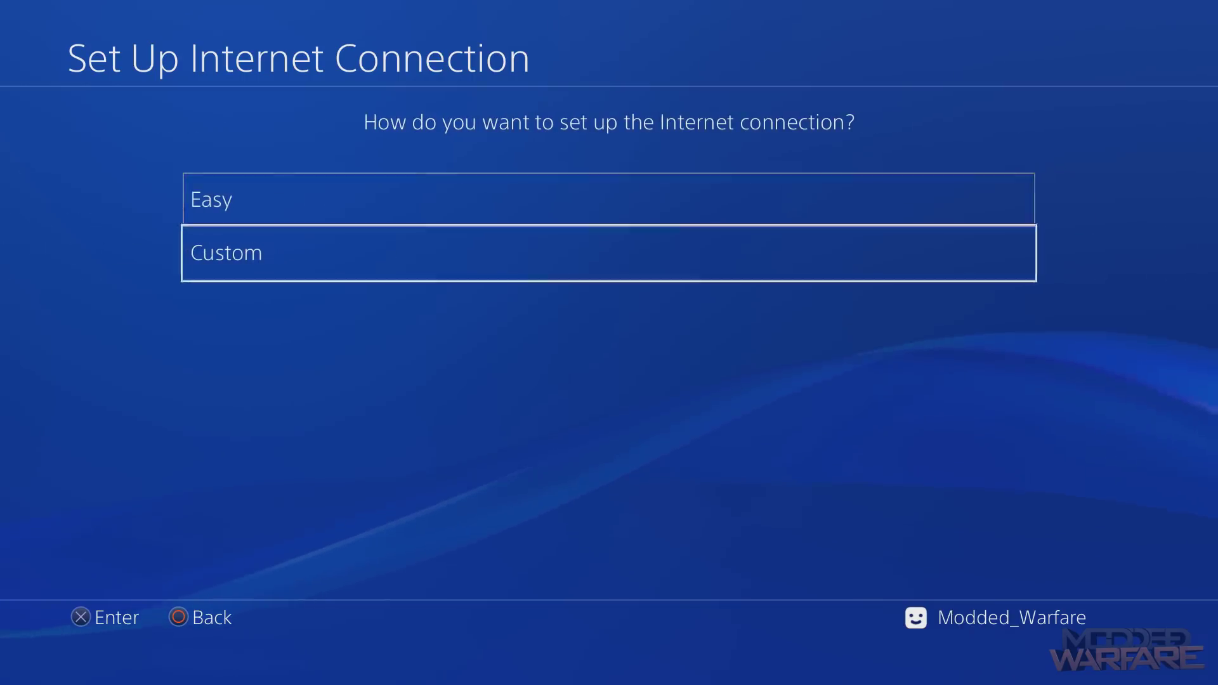
key(Return)
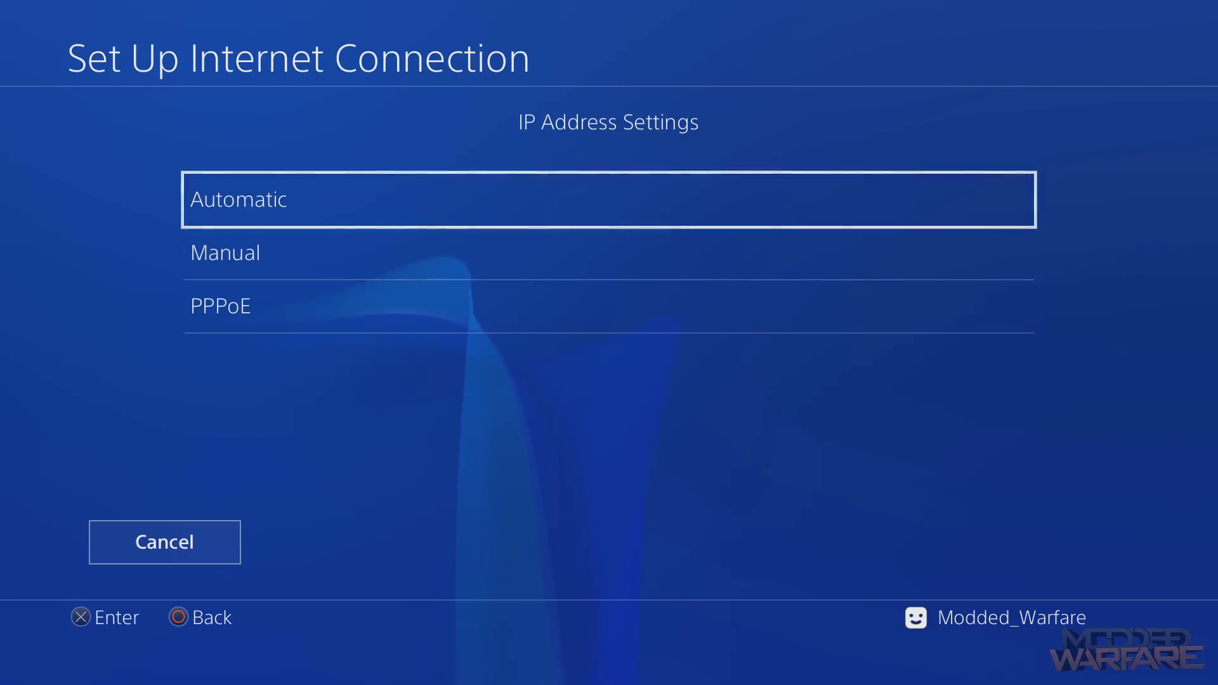
Choose Automatic IP address settings, leave the DHCP host name as Do Not Specify, and set DNS to Manual.
key(Down)
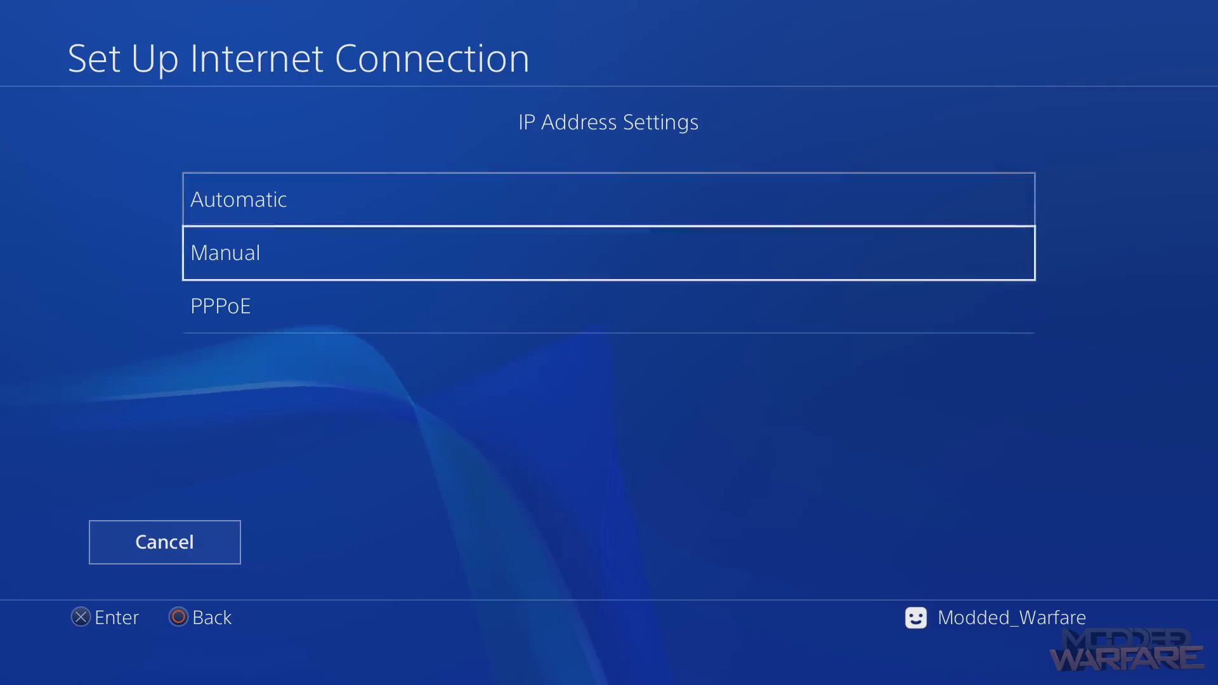
key(Up)
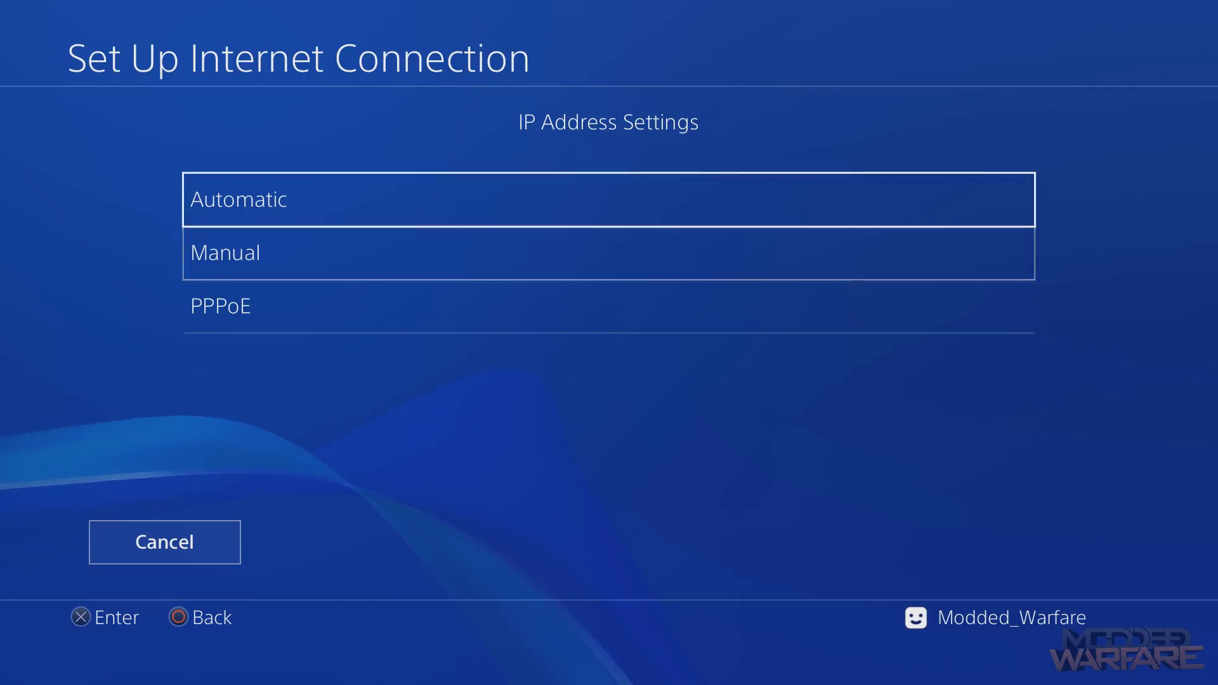
key(Return)
key(Return)
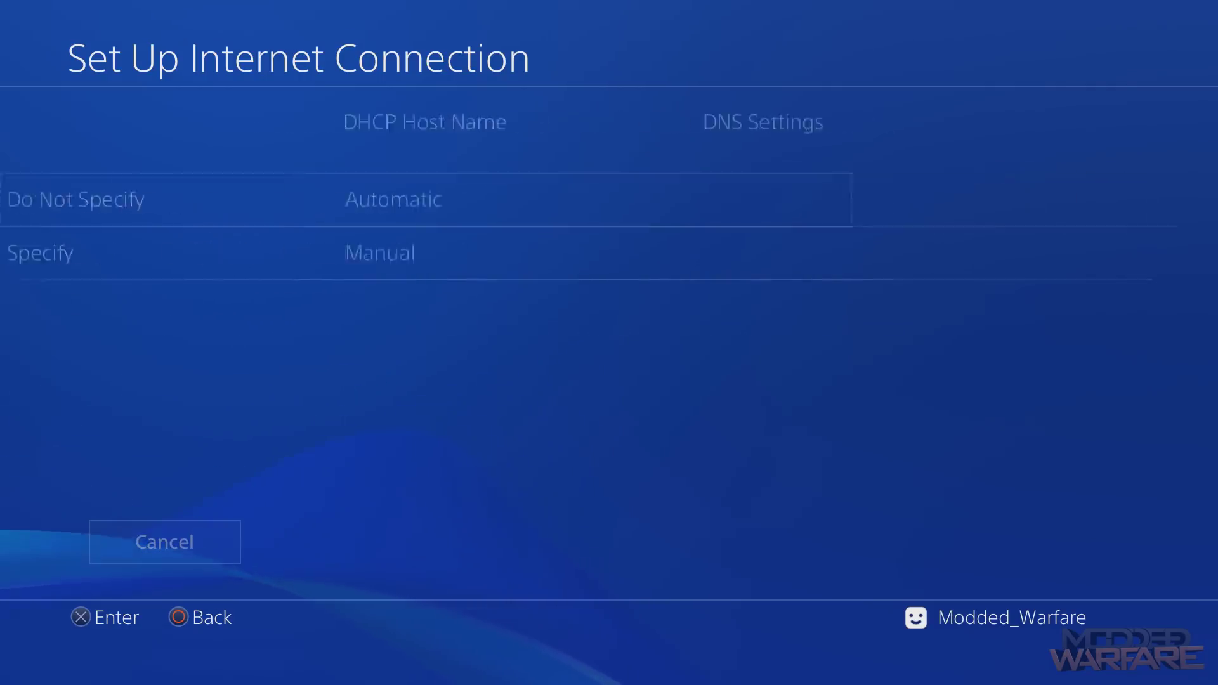
key(Down)
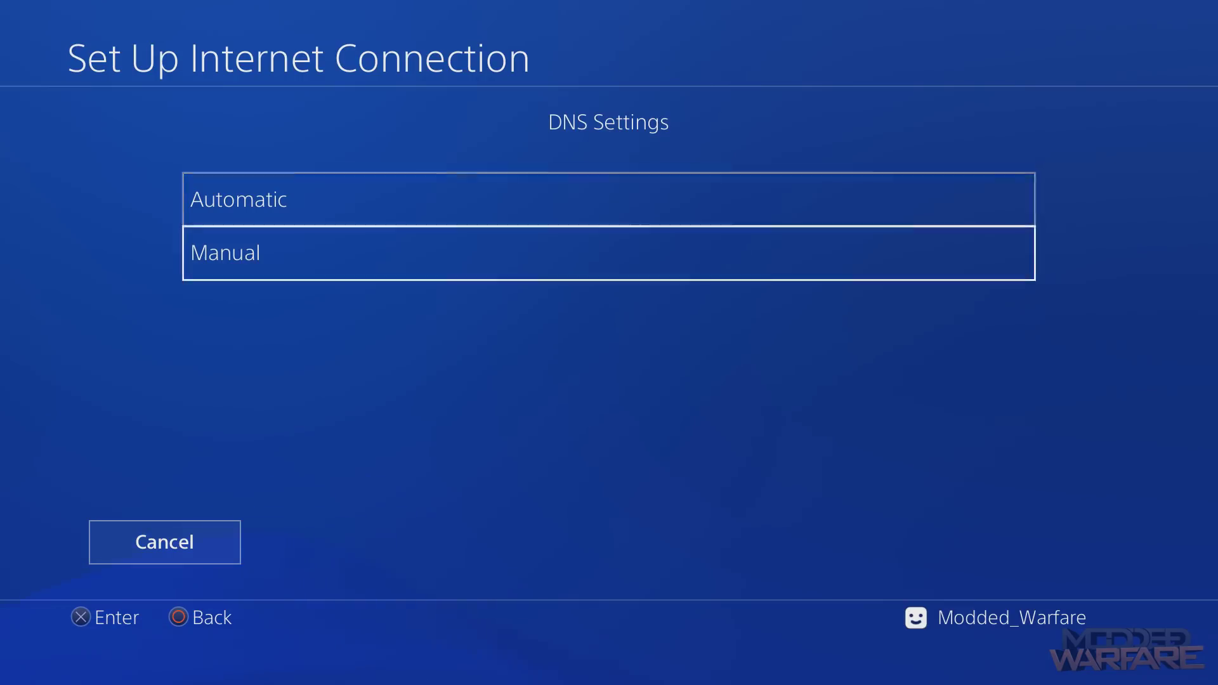
key(Return)
Set the primary DNS to 108.61.128.158.
key(Return)
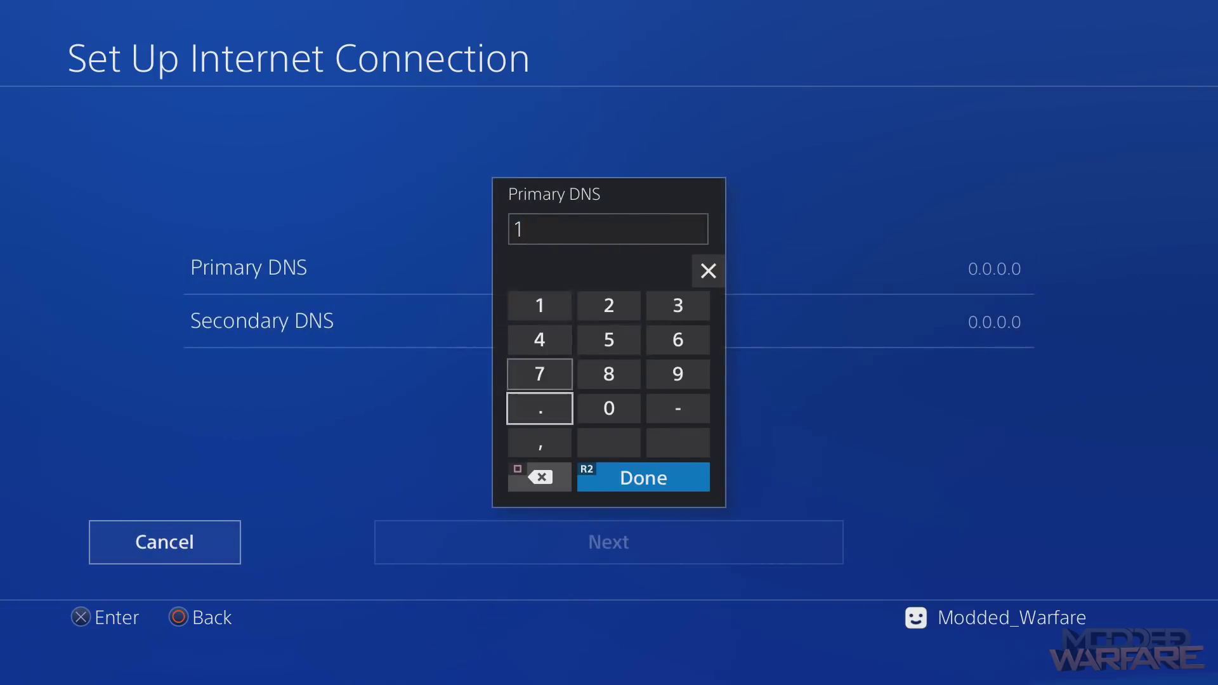
text(108.)
key(Up)
key(Up)
key(Up)
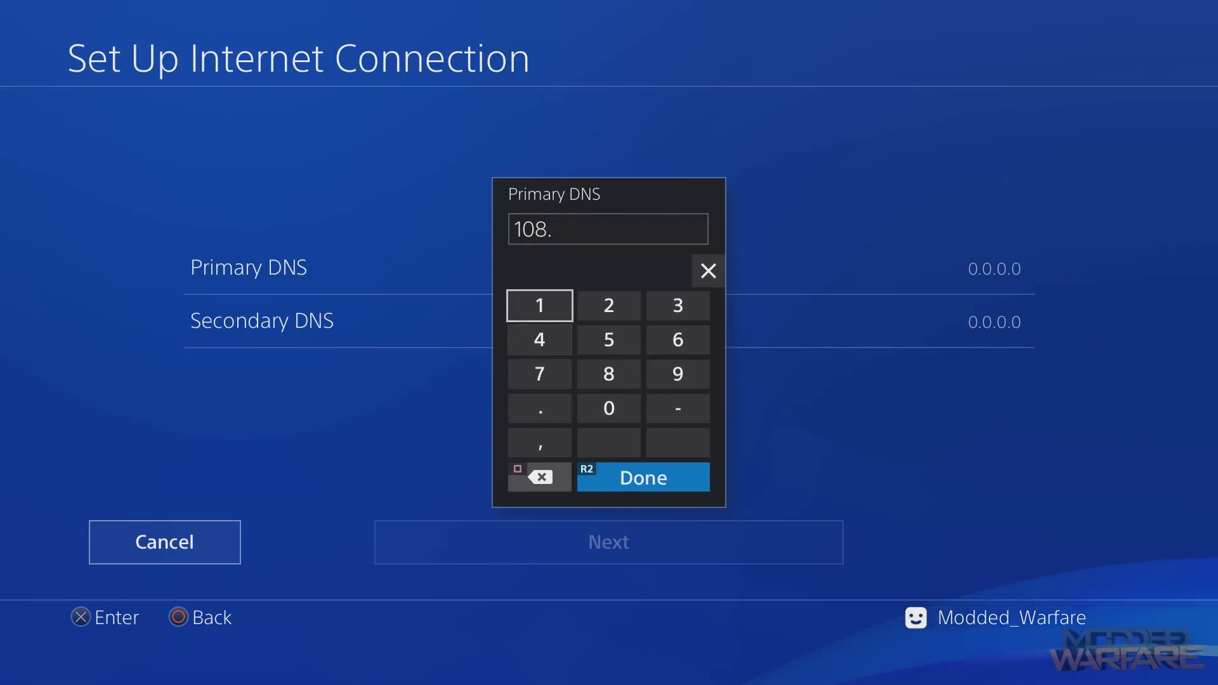
key(Down)
text(61)
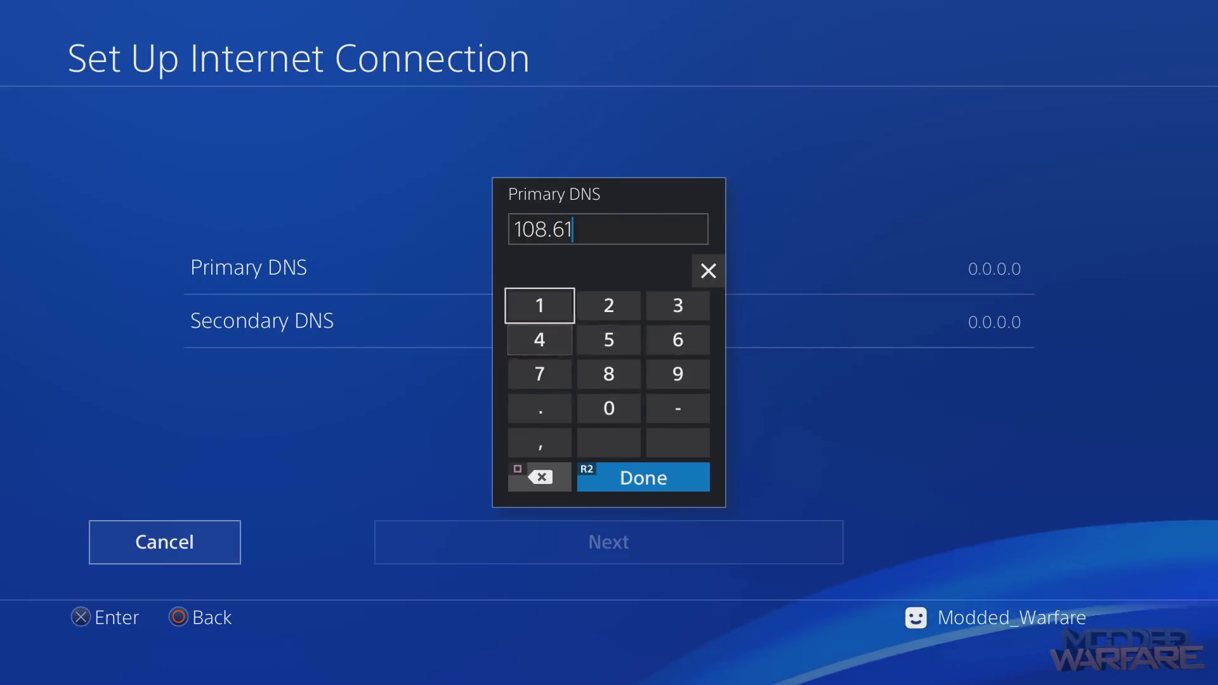
key(Down)
key(Down)
key(Down)
text(.)
key(Up)
key(Up)
key(Up)
text(1)
key(Right)
text(2)
key(Down)
key(Down)
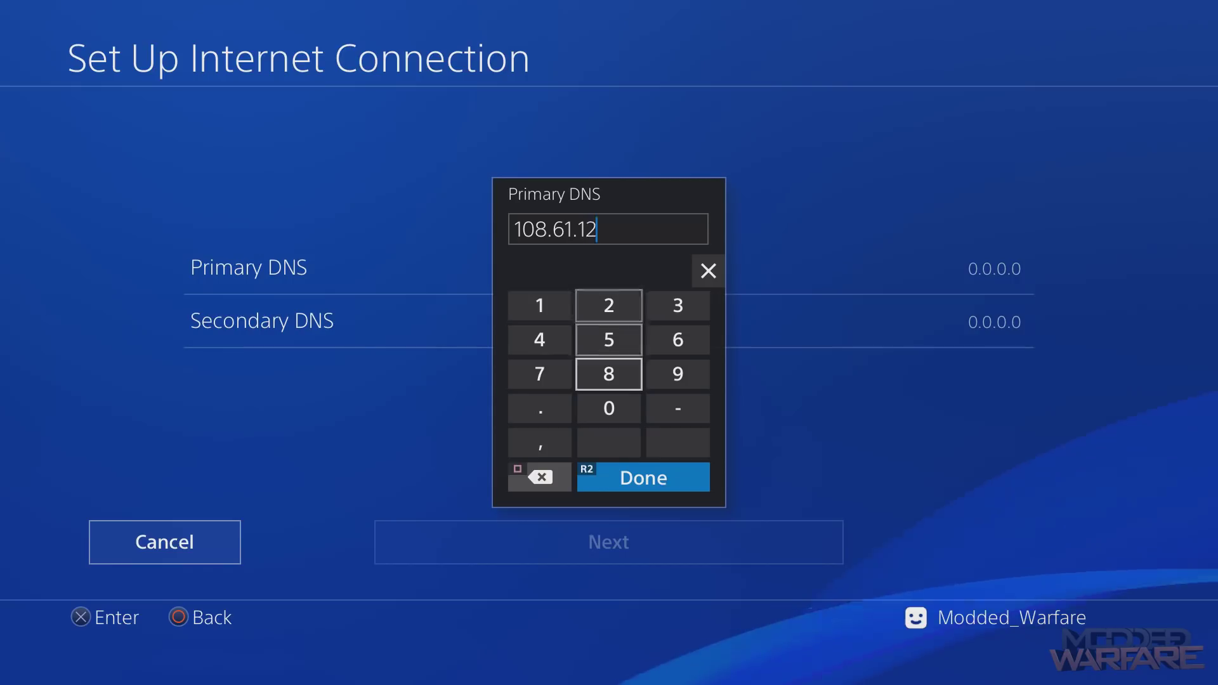
text(8)
key(Down)
key(Left)
text(.)
key(Up)
key(Up)
key(Up)
text(1)
key(Down)
key(Right)
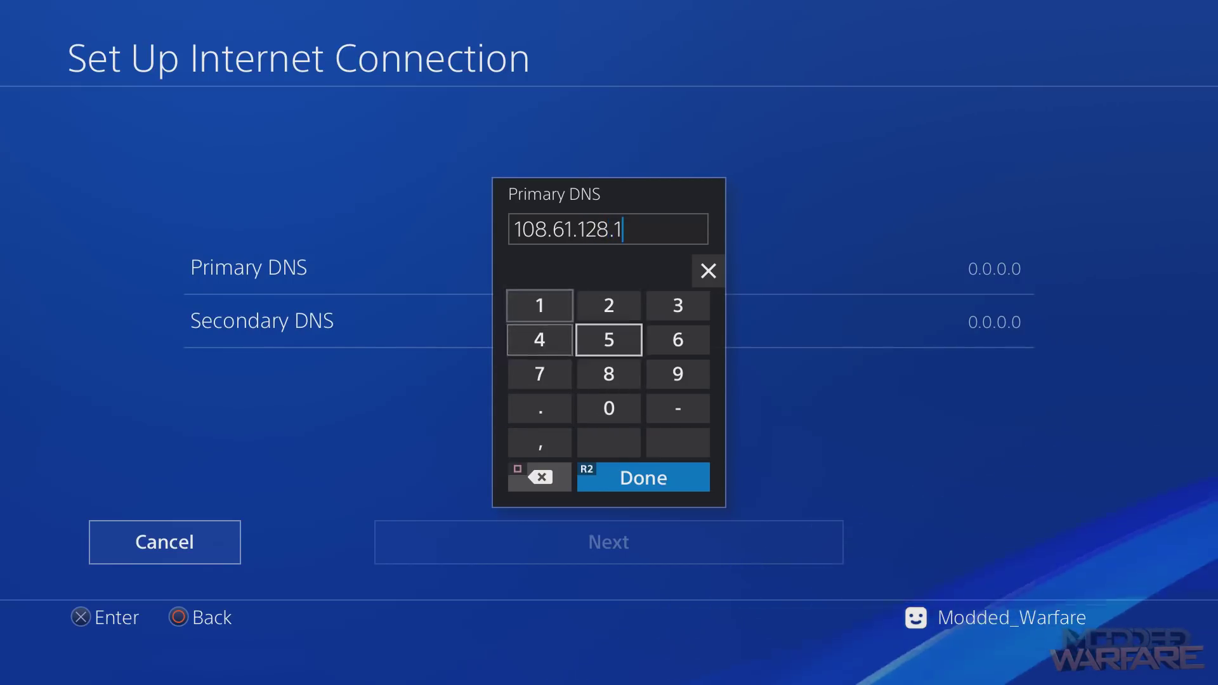
text(58)
key(Return)
Set the secondary DNS to 165.227.83.145.
key(Down)
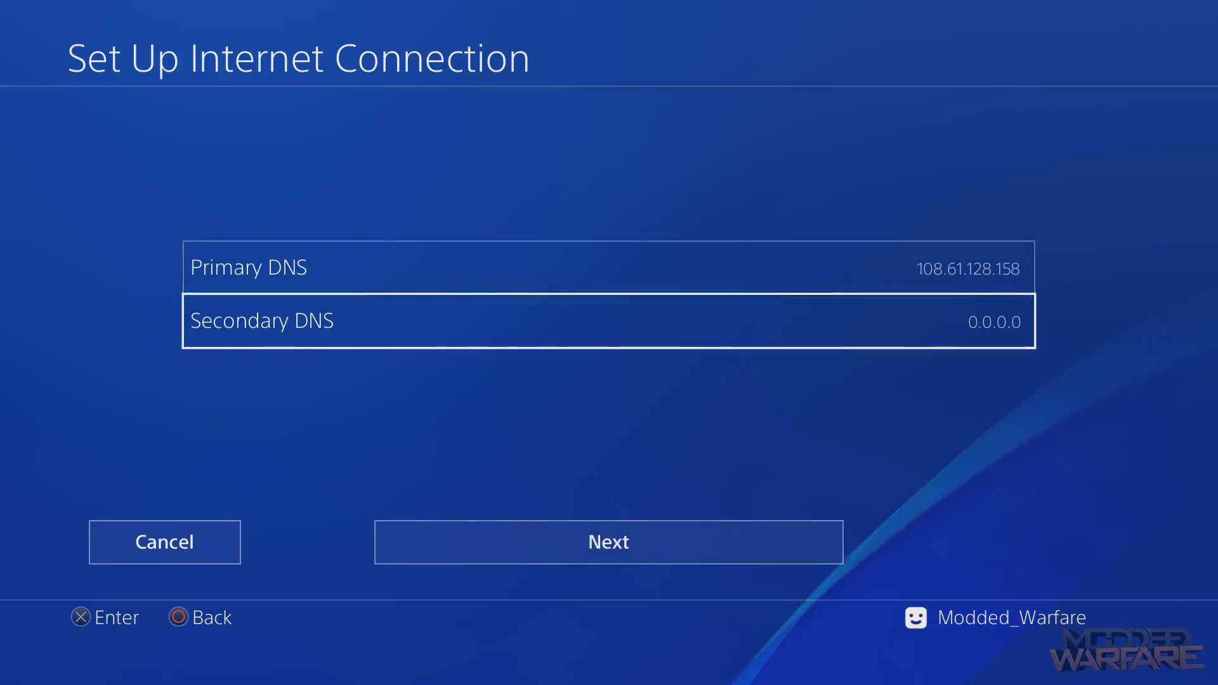
key(Up)
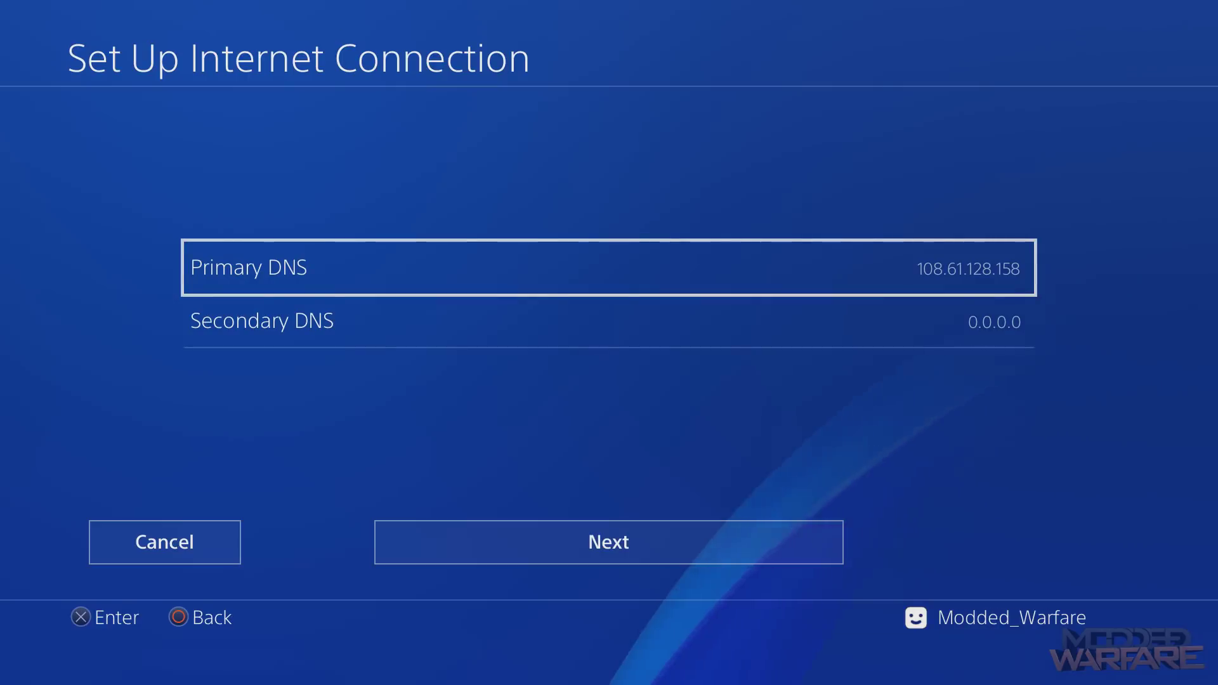
key(Down)
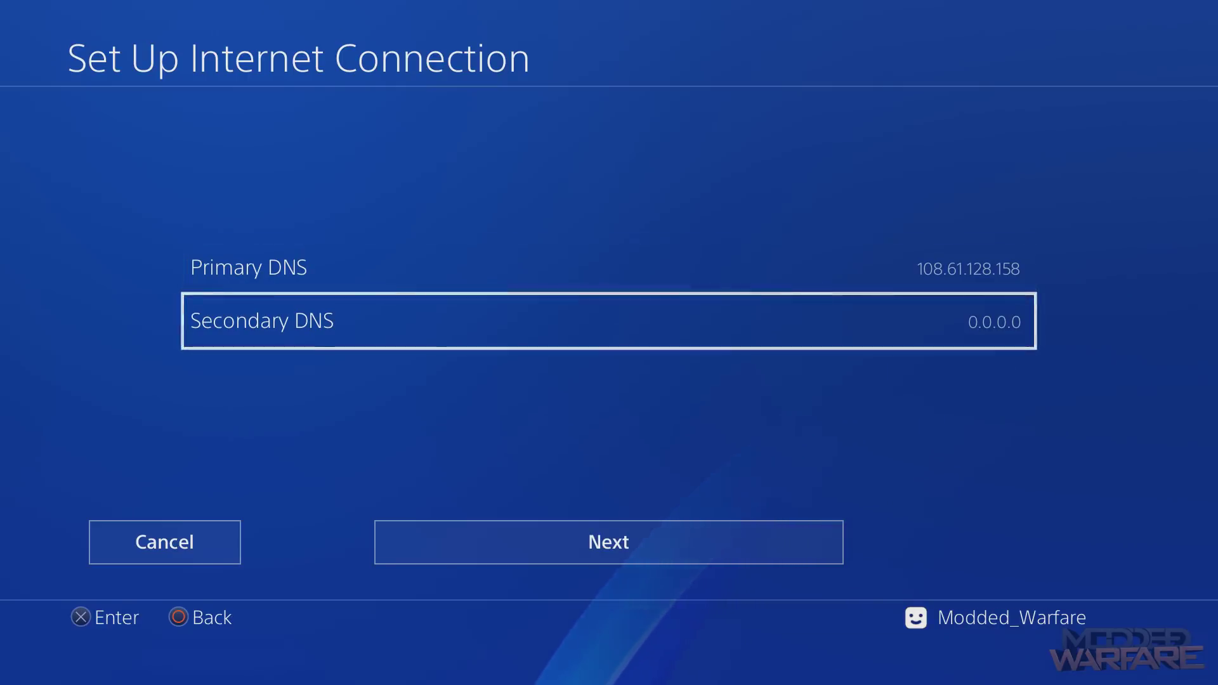
key(Return)
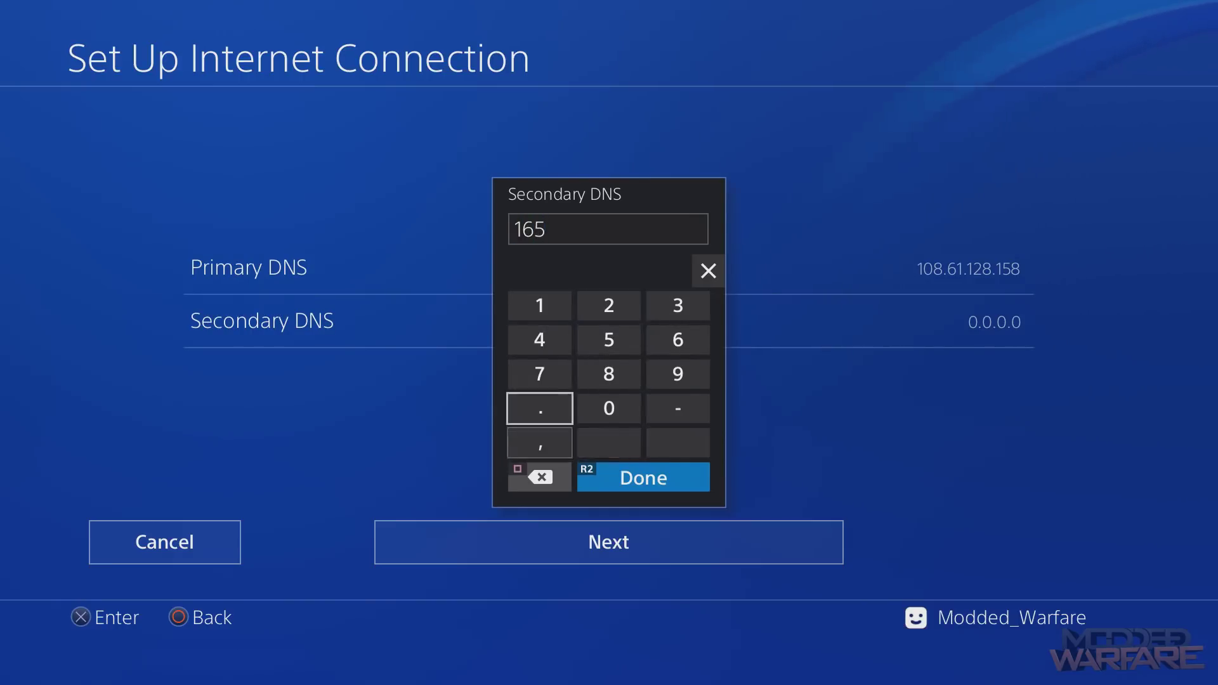
text(165.)
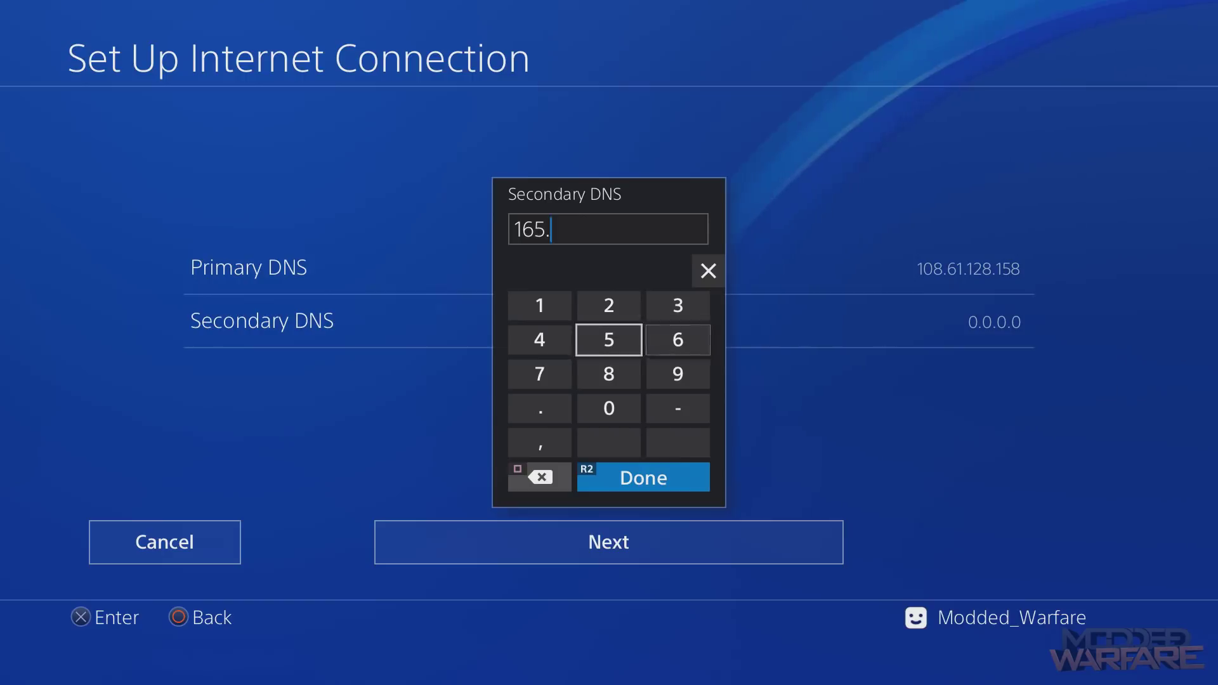
text(227)
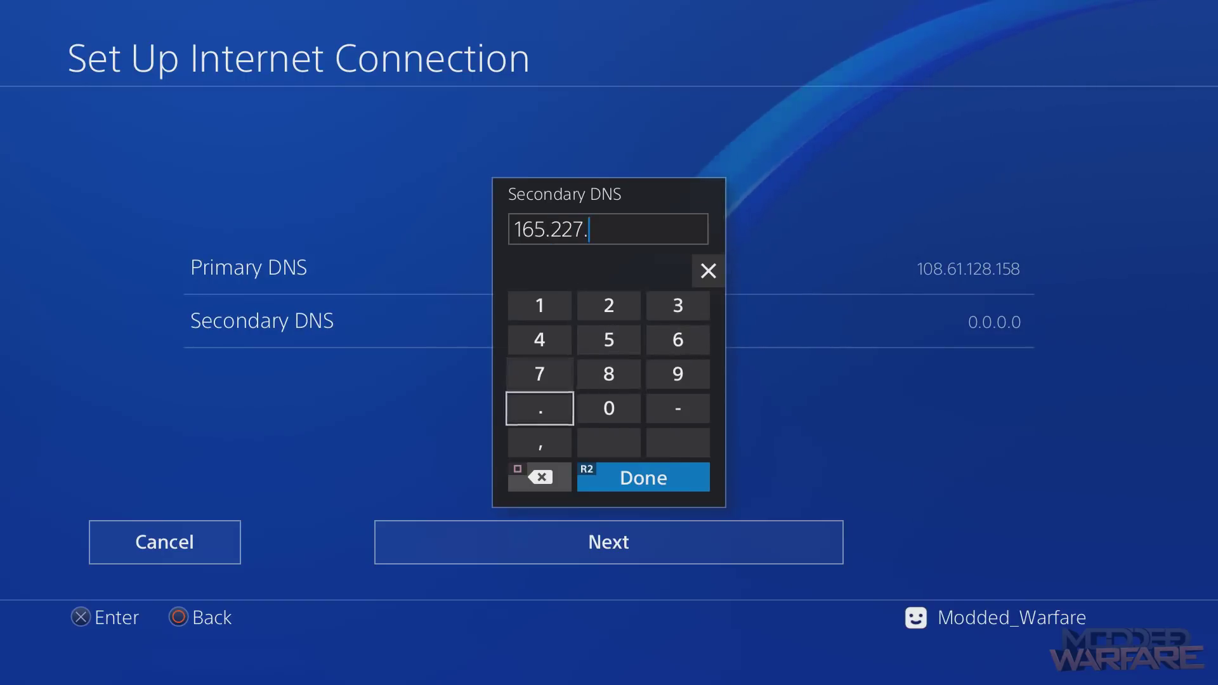
text(.)
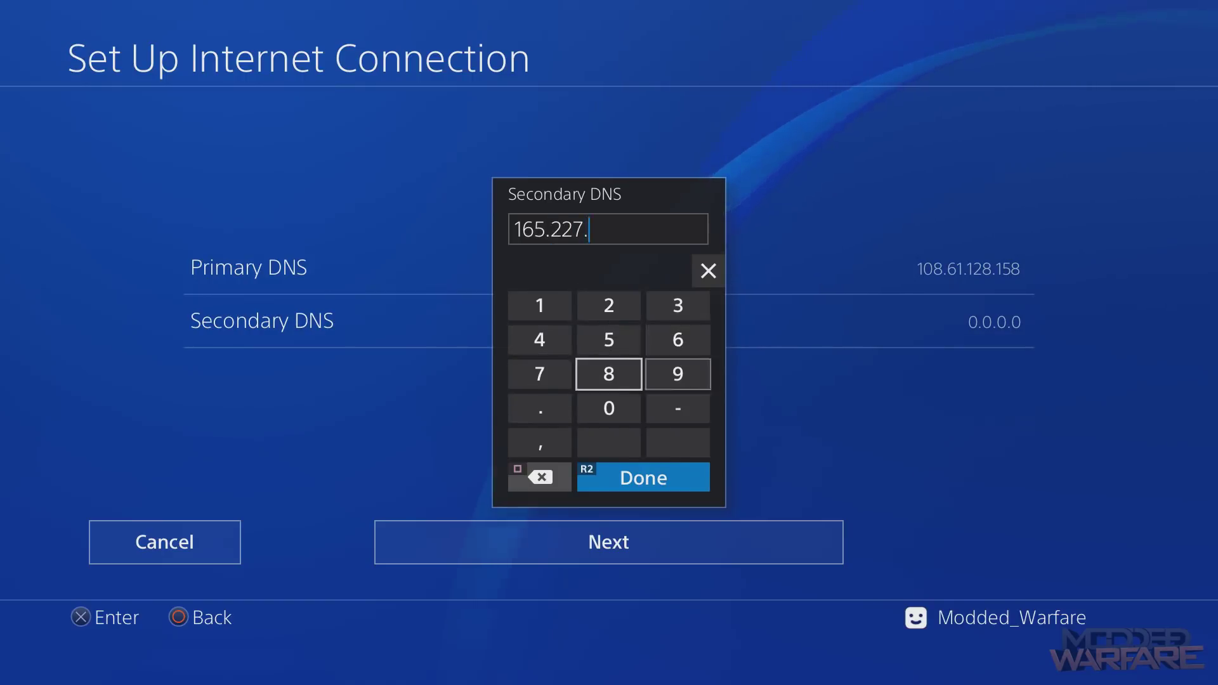
text(83)
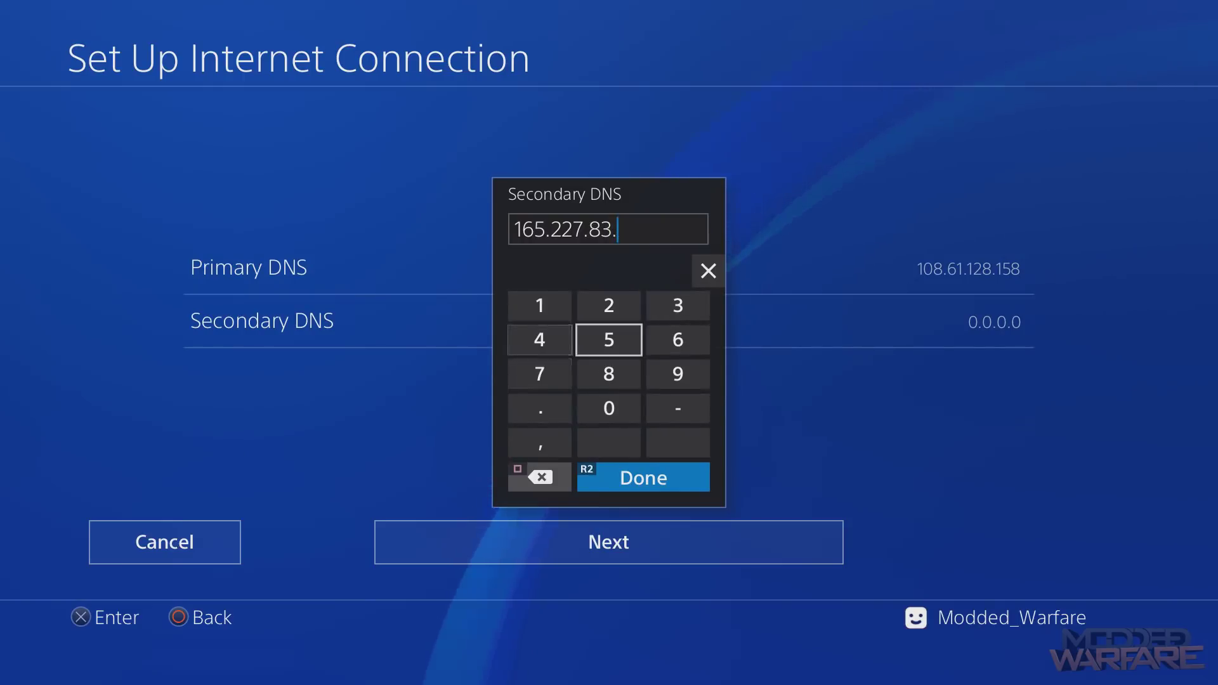
text(.145)
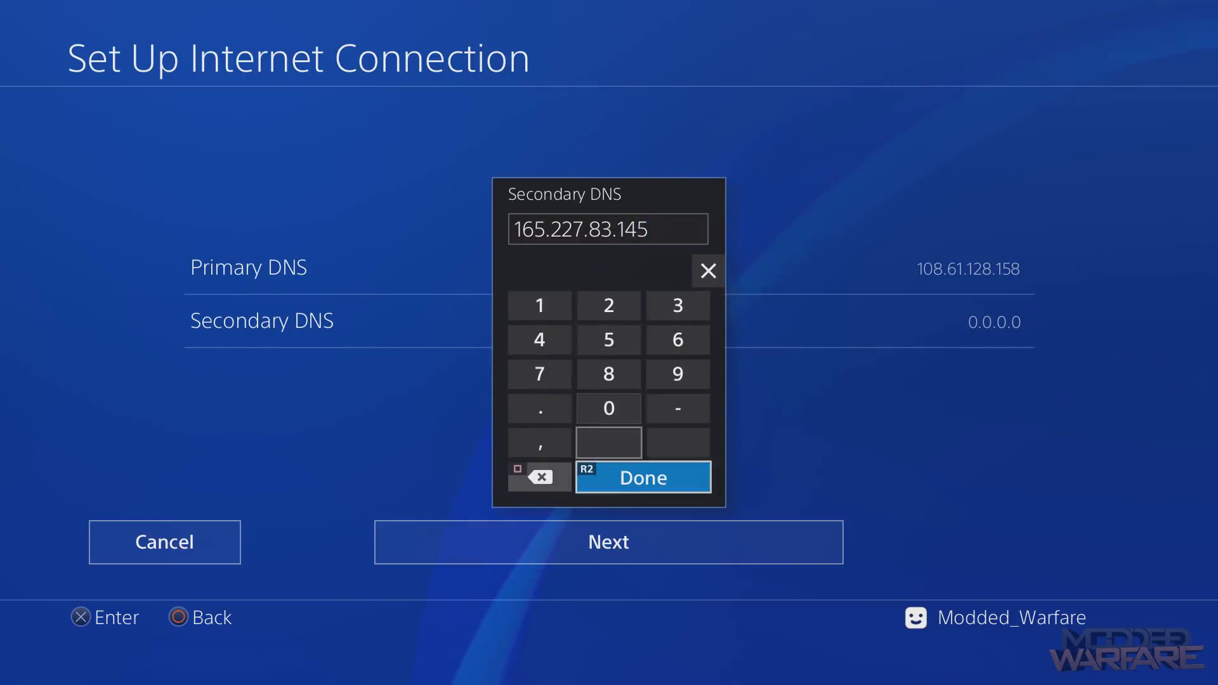
key(Return)
Set MTU to Automatic, accept the default proxy option, and finish the setup without testing the connection.
key(Down)
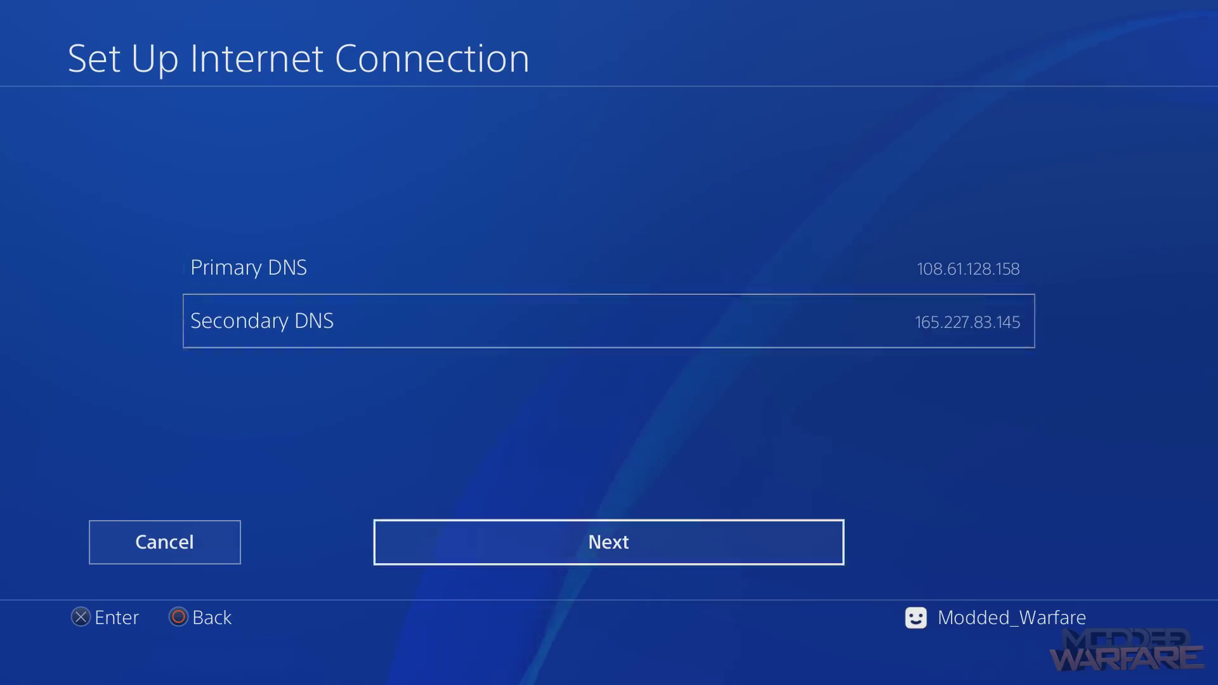
key(Return)
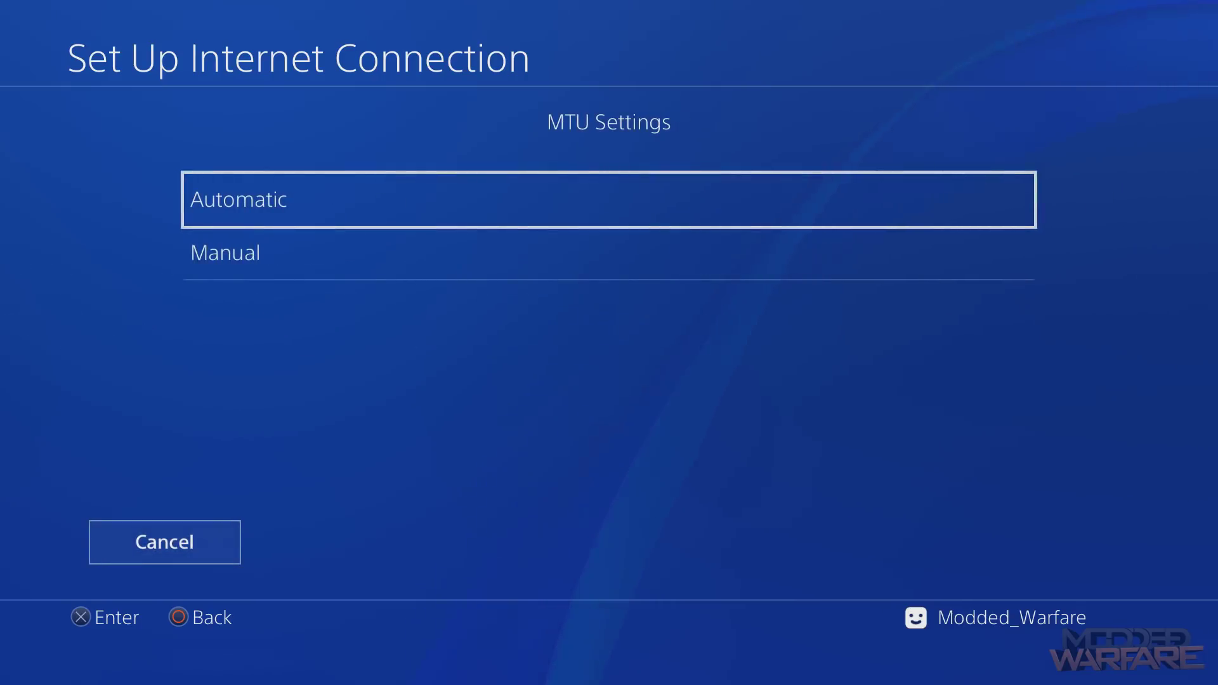
key(Return)
key(Return)
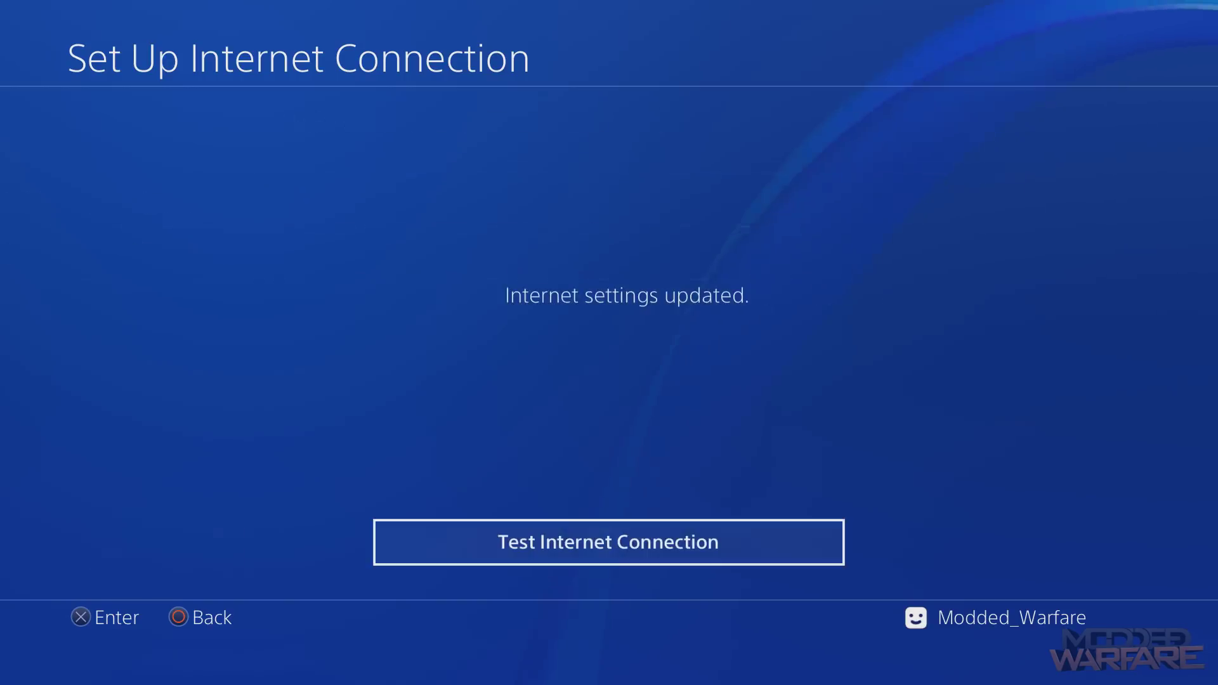
key(Escape)
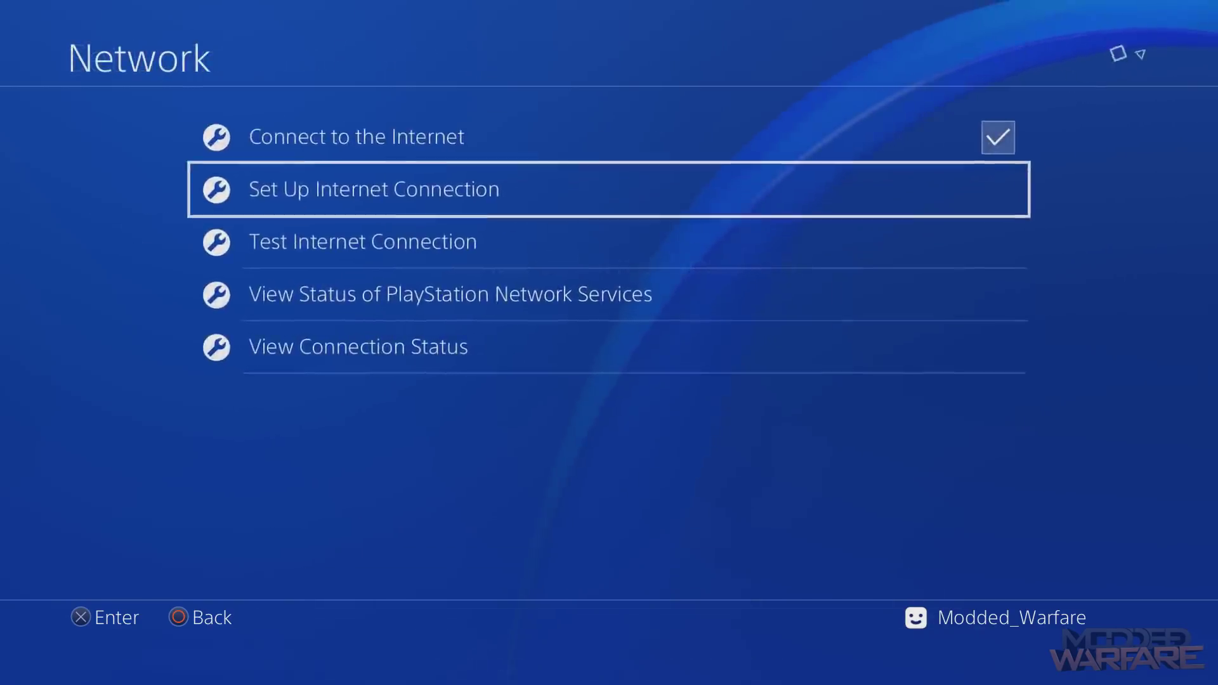
Leave the Network settings and return to the home screen.
key(Escape)
key(Down)
key(Up)
key(Return)
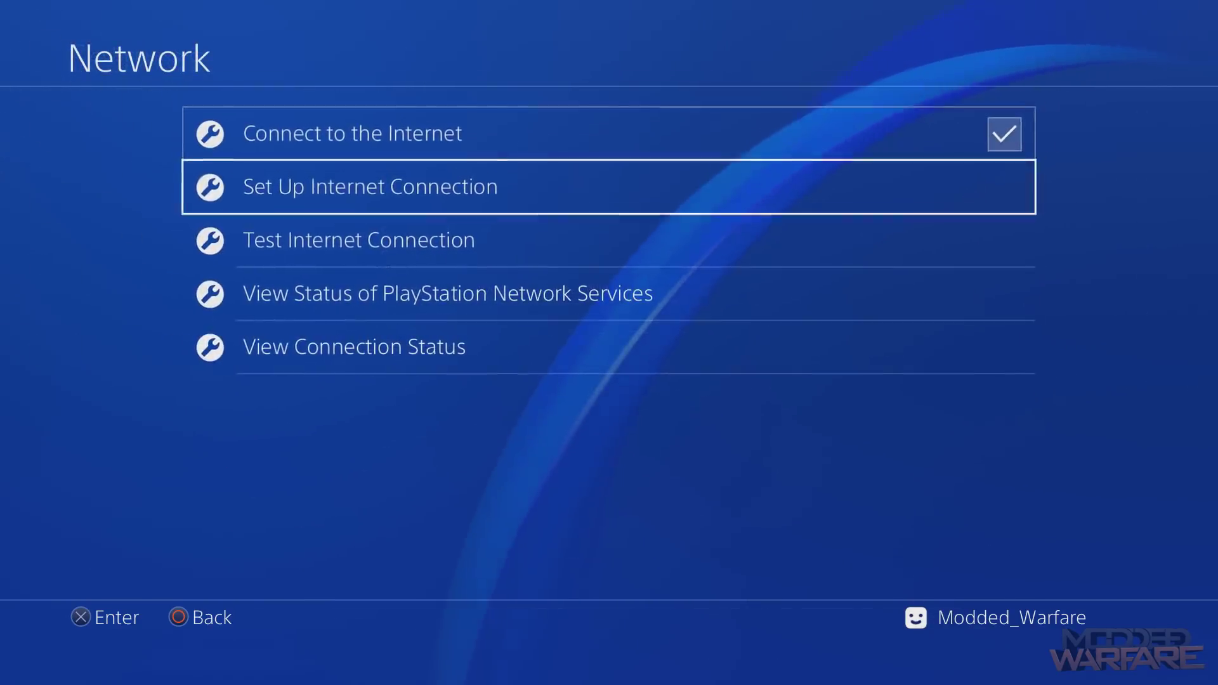
key(Down)
key(Down)
key(Down)
key(Escape)
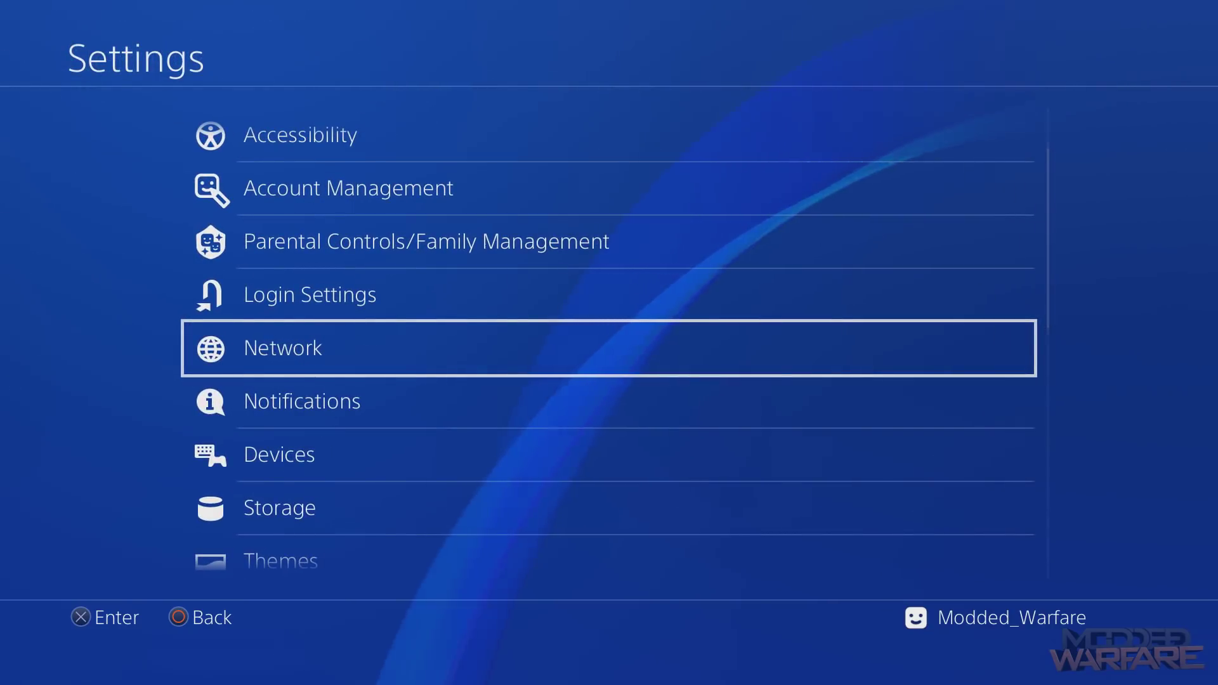
key(Escape)
key(Down)
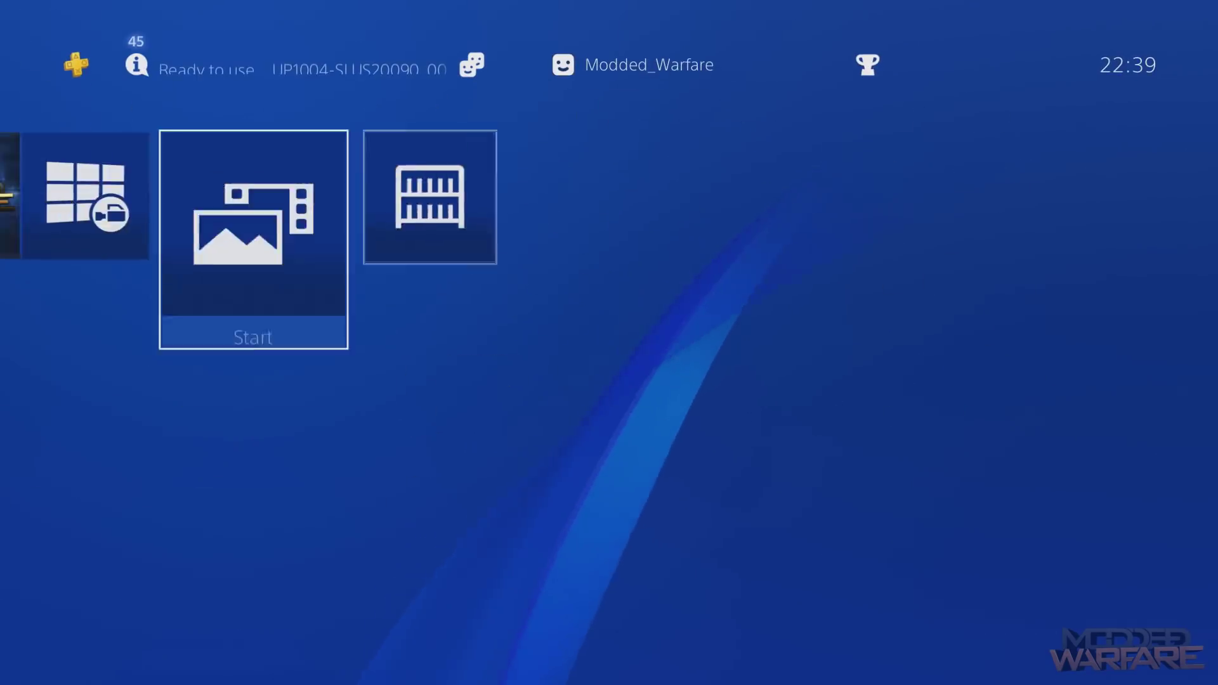
key(Left)
key(Left)
key(Left)
key(Left)
key(Left)
key(Left)
key(Left)
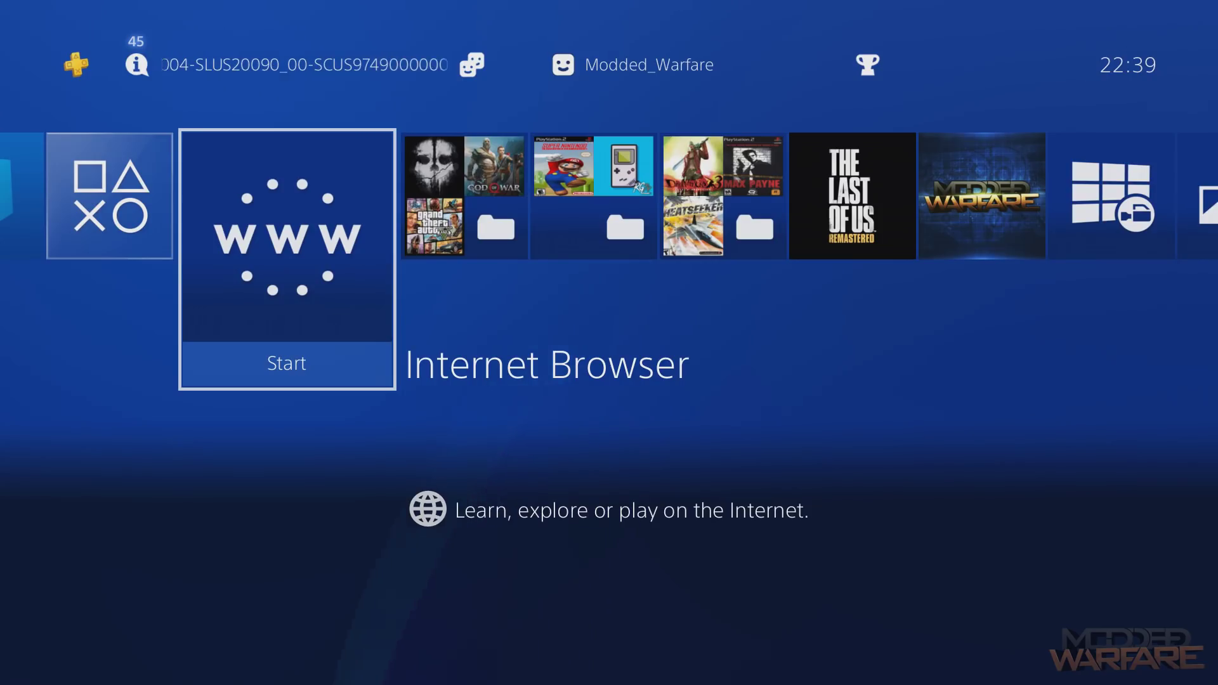
key(Right)
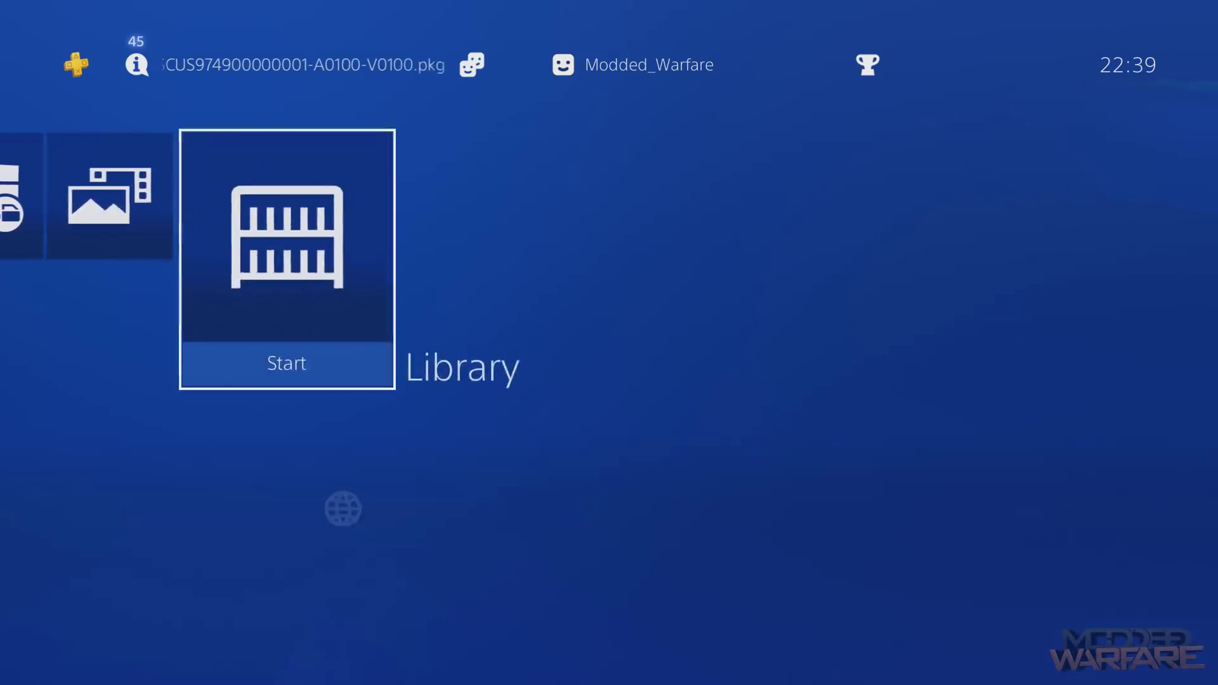
Open the User's Guide from the console Settings and go back from its 5.05 exploit list to the firmware selection.
key(Up)
key(Left)
key(Return)
key(Down)
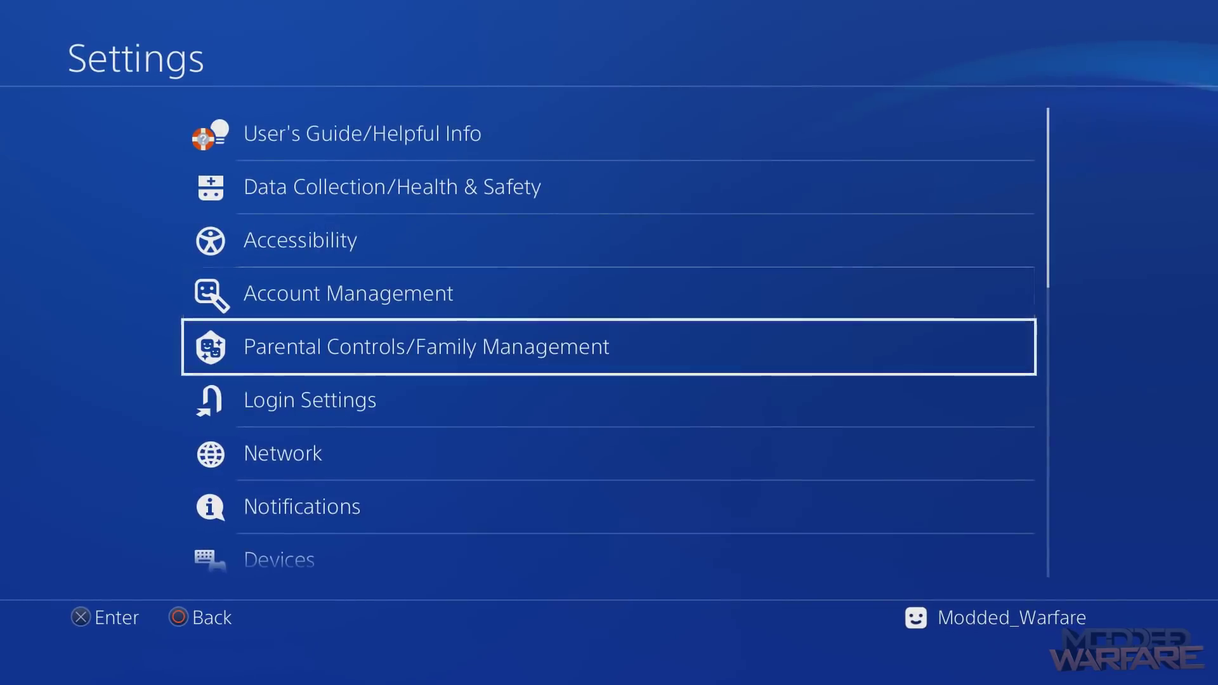
key(Down)
key(Down)
key(Up)
key(Up)
key(Up)
key(Up)
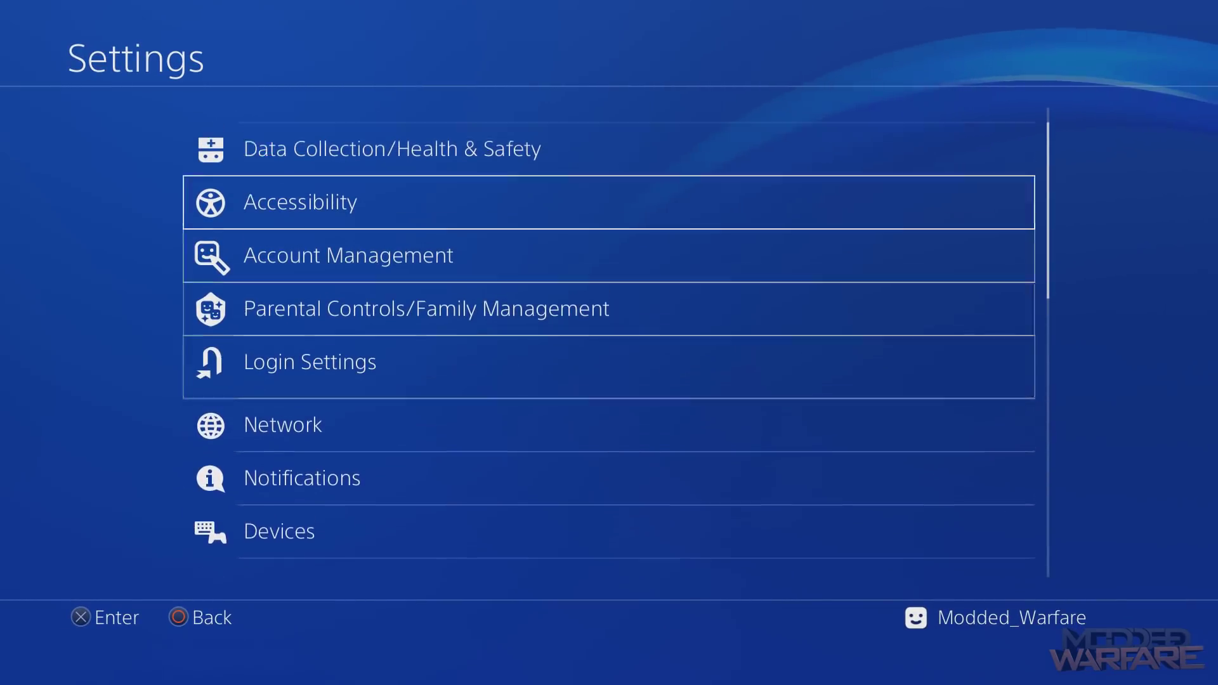
key(Up)
key(Up)
key(Return)
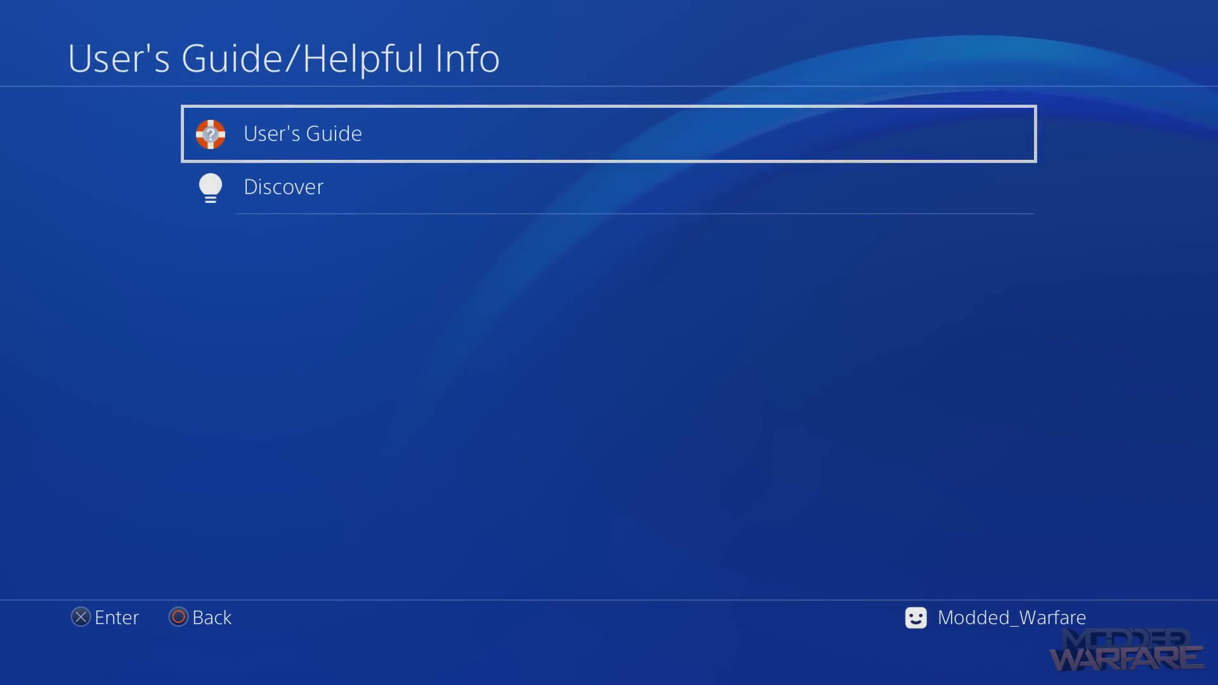
key(Return)
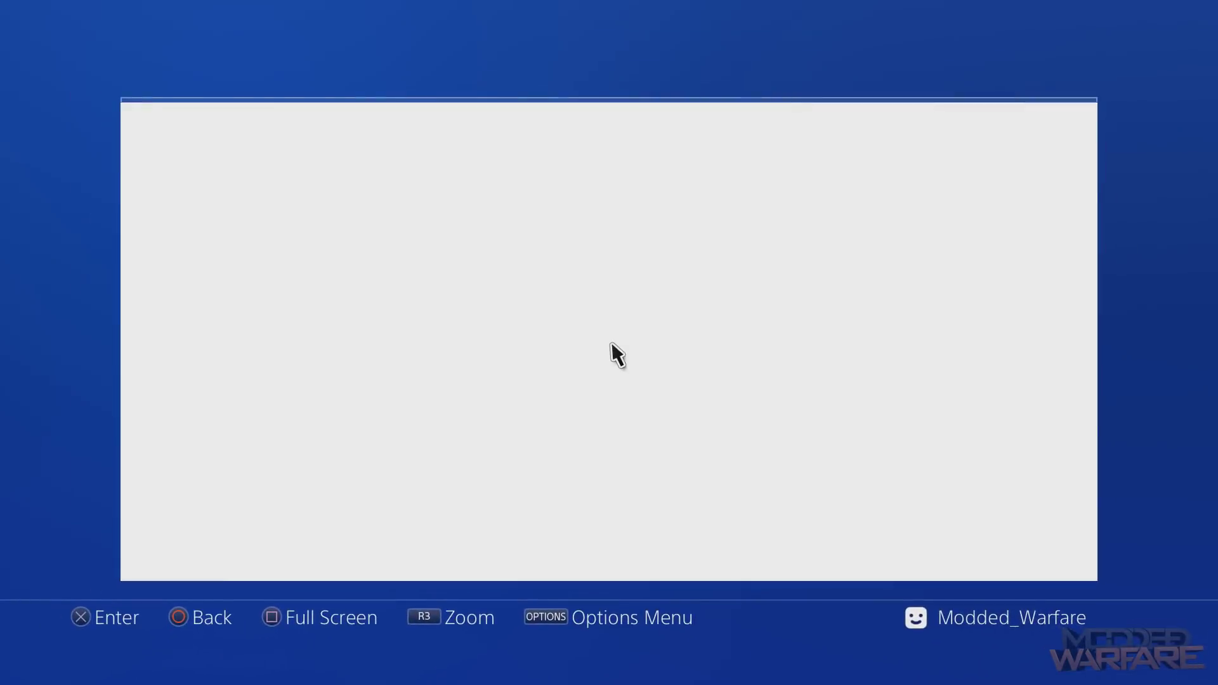
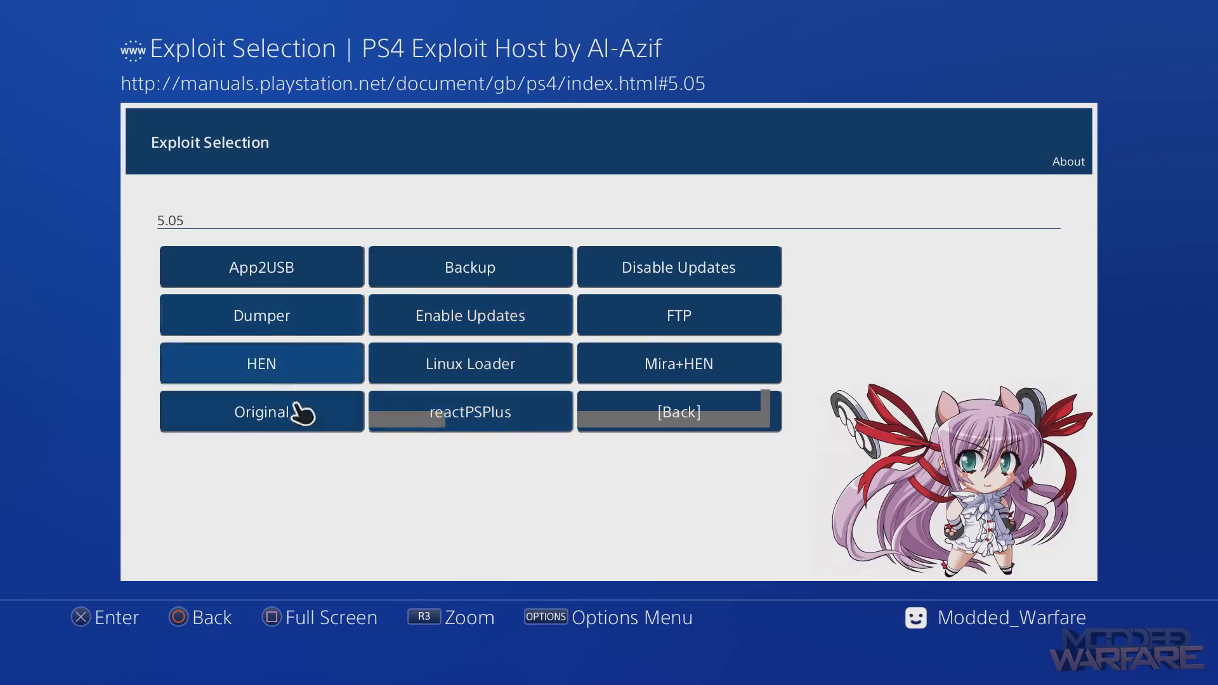
click(643, 415)
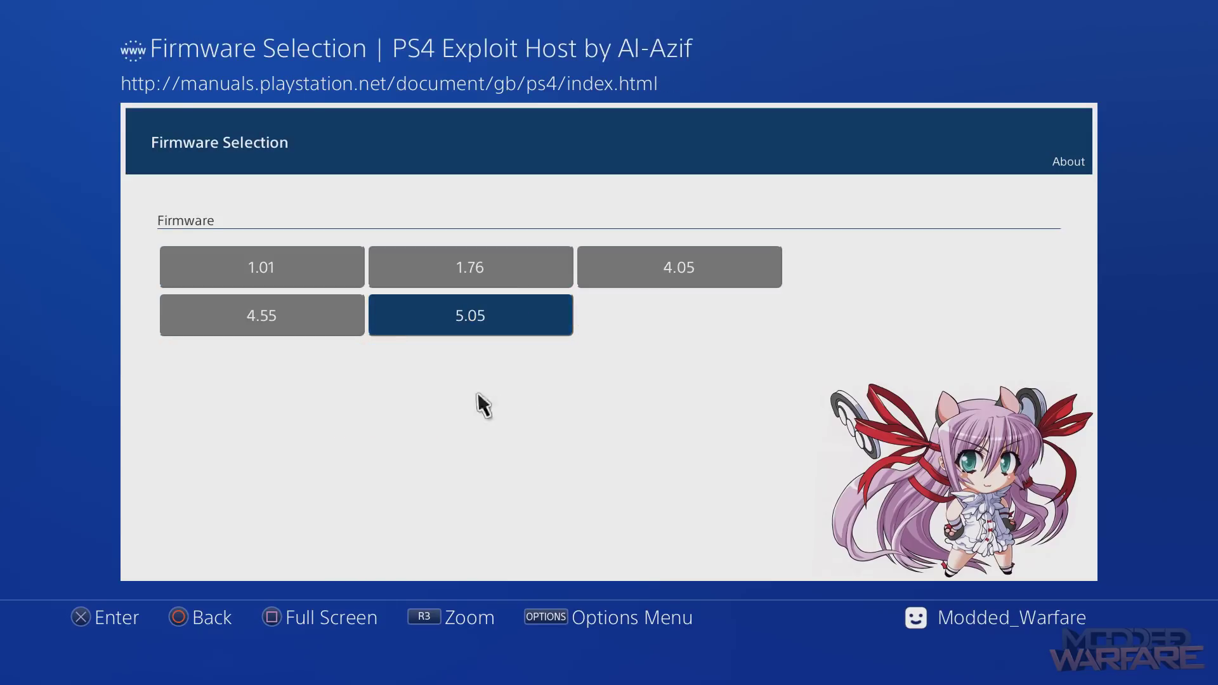
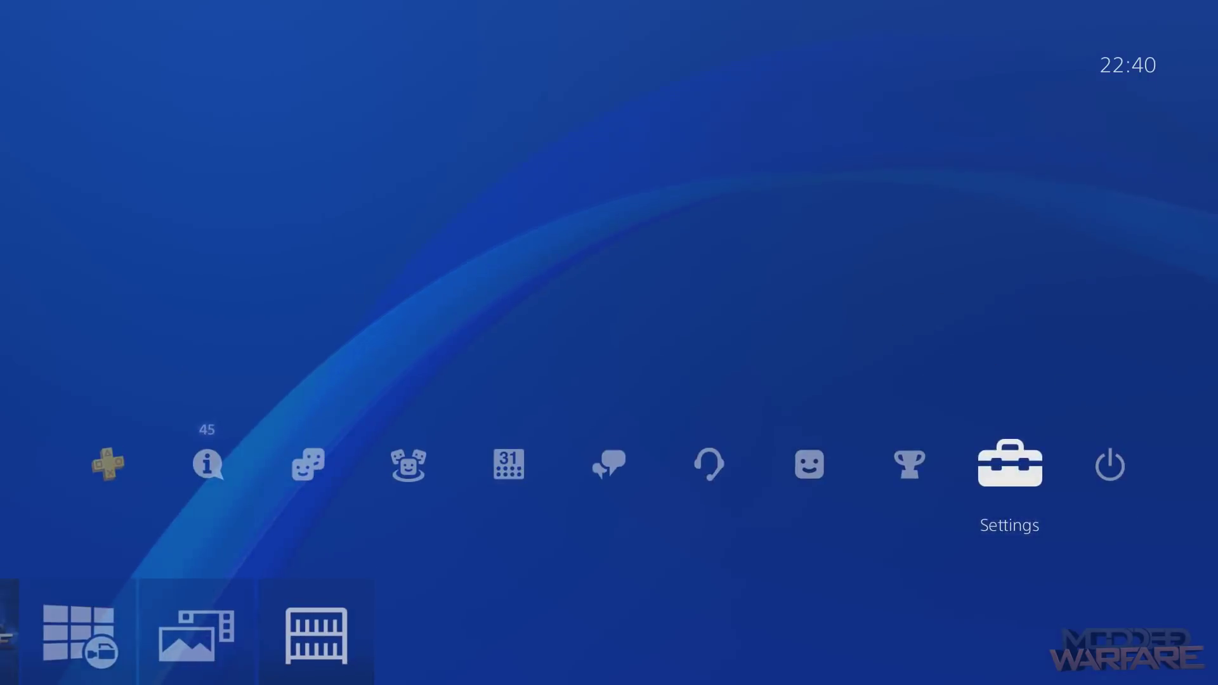
Open the Network section of the console Settings.
key(Return)
key(Down)
key(Down)
key(Down)
key(Down)
key(Down)
key(Down)
key(Down)
key(Down)
key(Up)
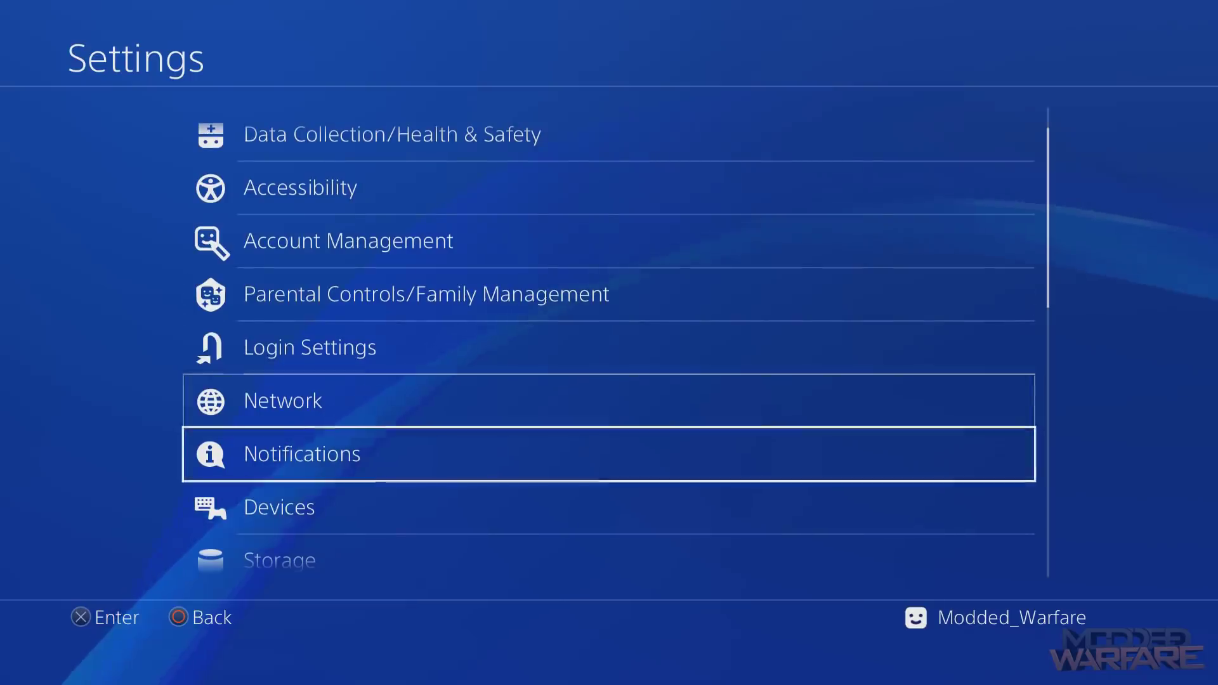
key(Return)
key(Return)
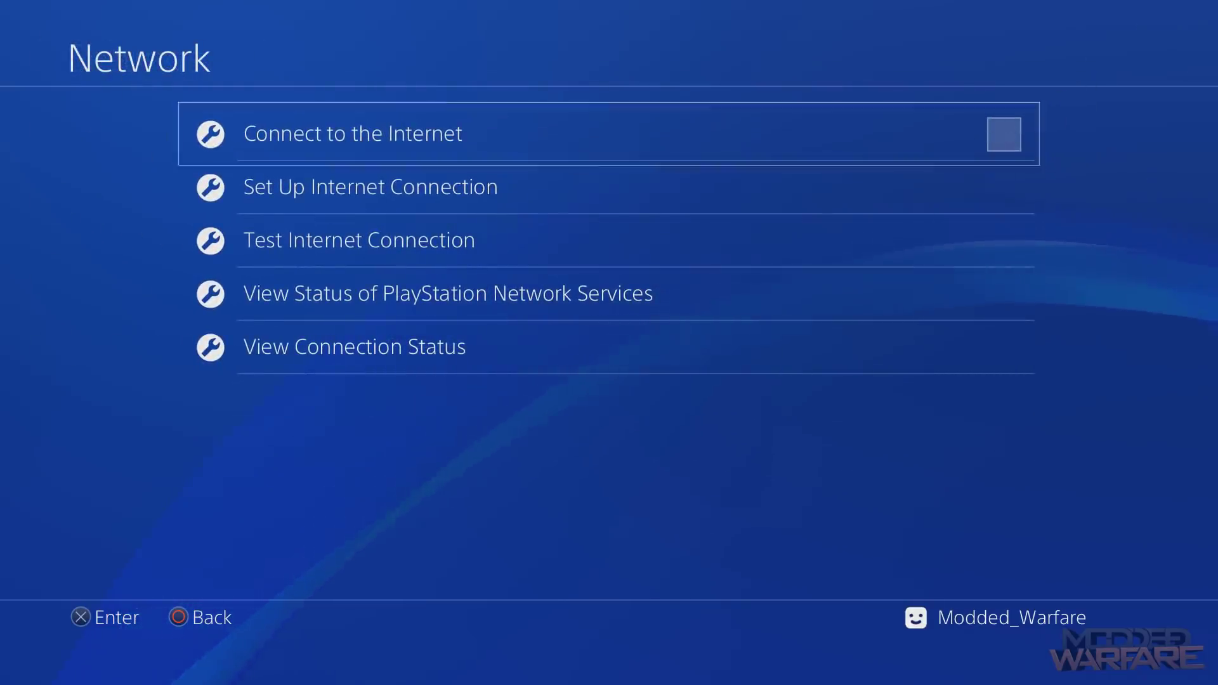
View the connection status to check the DNS servers, and return to the main Settings list.
key(Down)
key(Down)
key(Down)
key(Down)
key(Return)
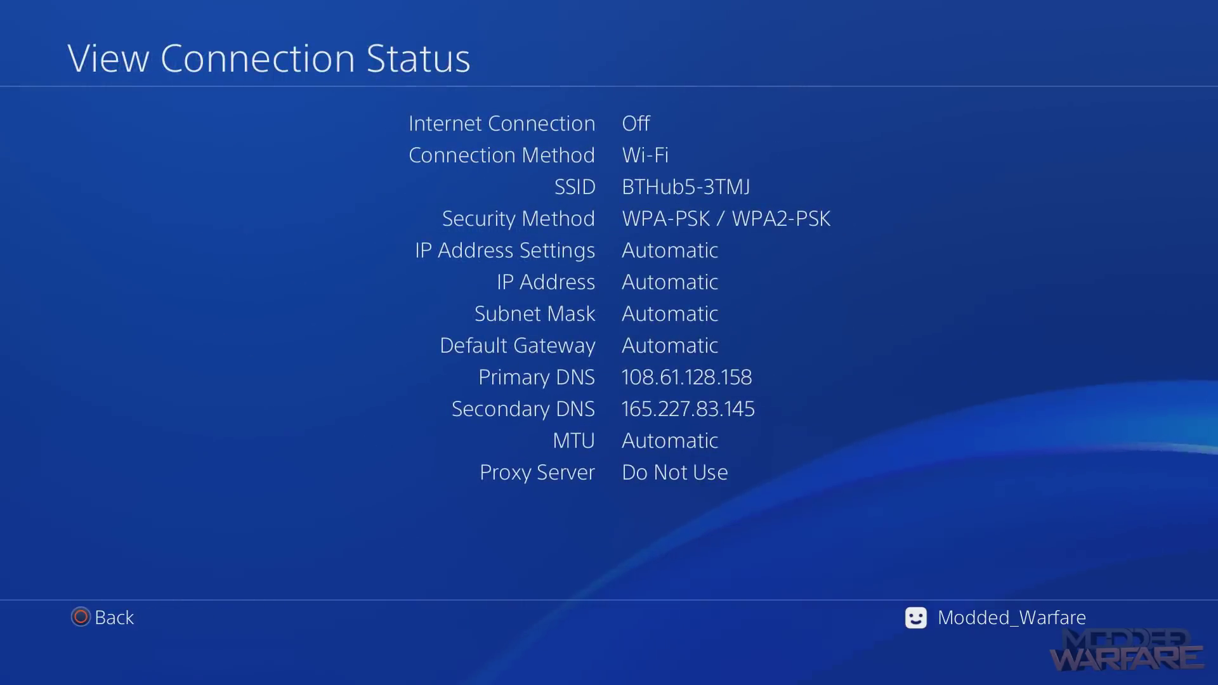
key(Escape)
key(Escape)
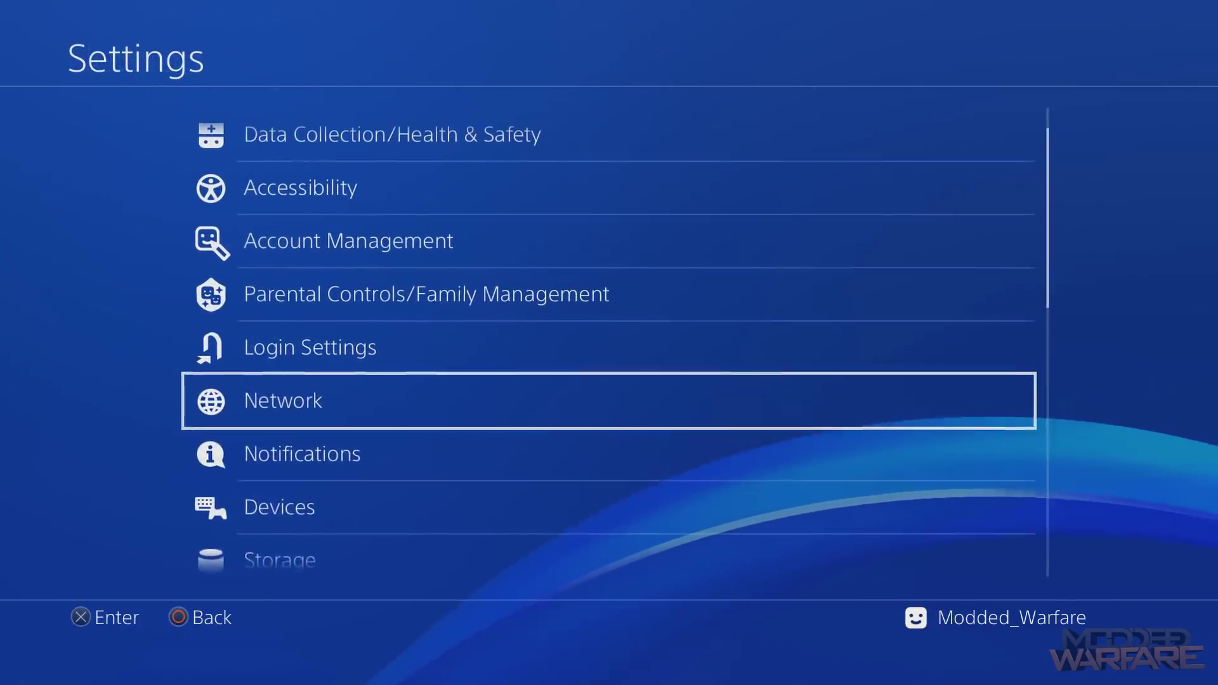
Open the User's Guide/Helpful Info section in Settings and highlight the Discover entry.
key(Up)
key(Down)
key(Down)
key(Up)
key(Up)
key(Up)
key(Up)
key(Up)
key(Up)
key(Up)
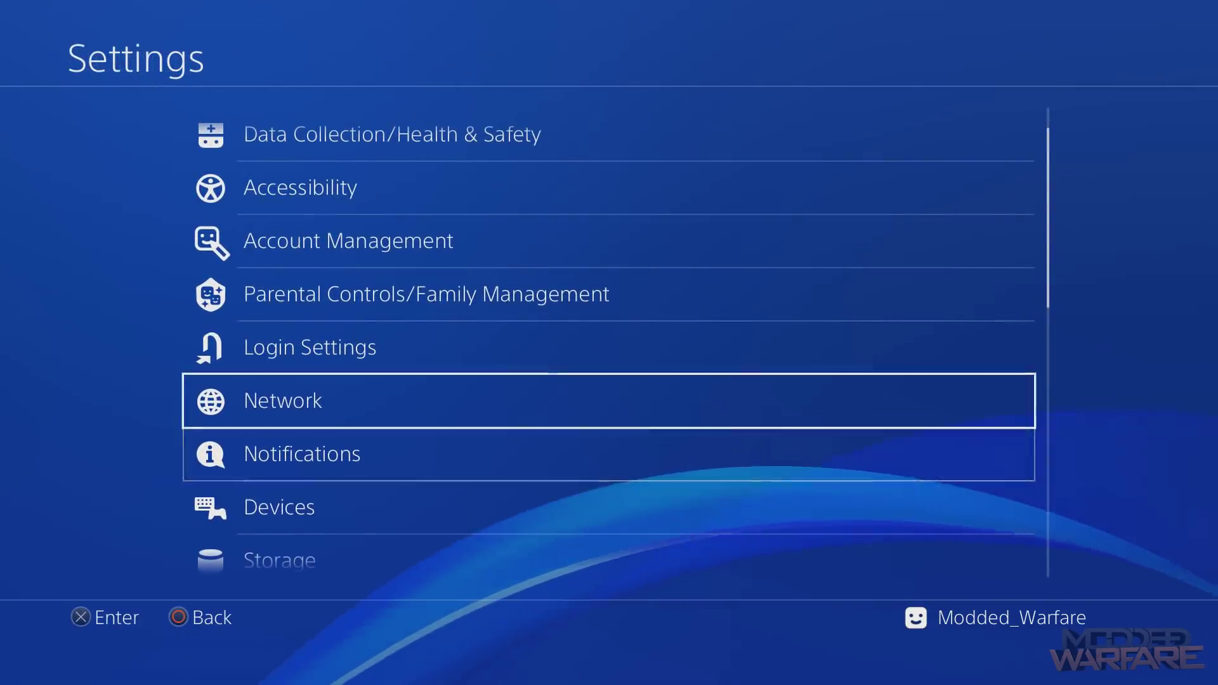
key(Return)
key(Down)
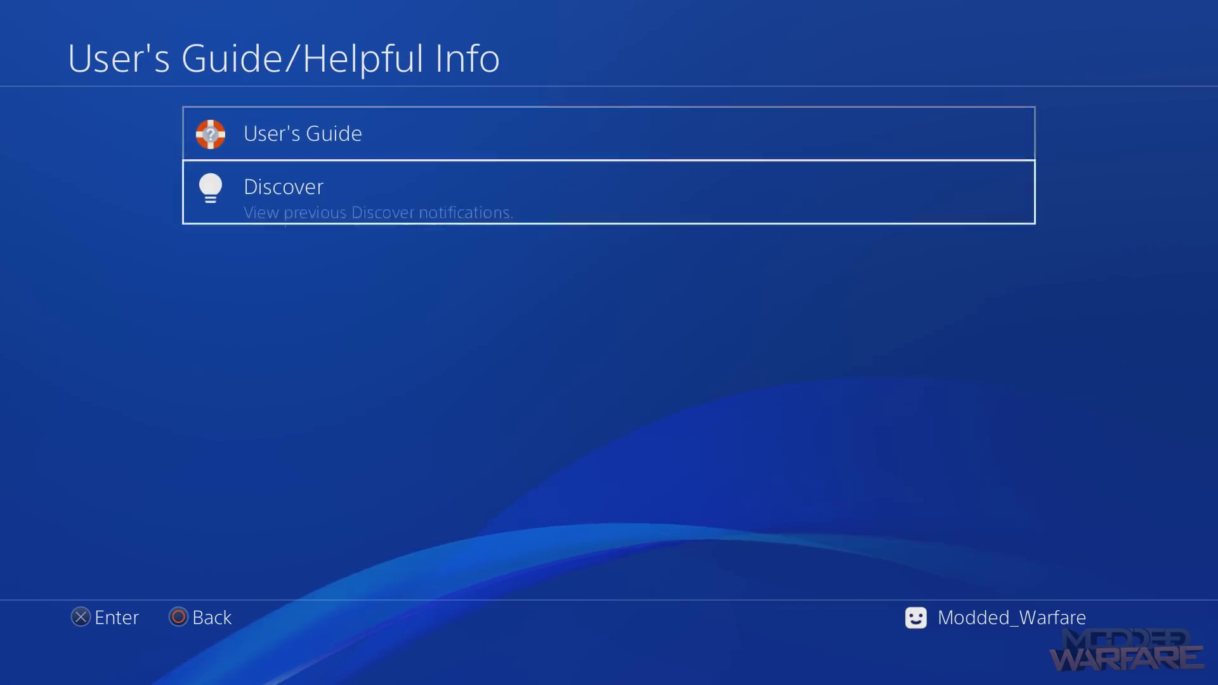
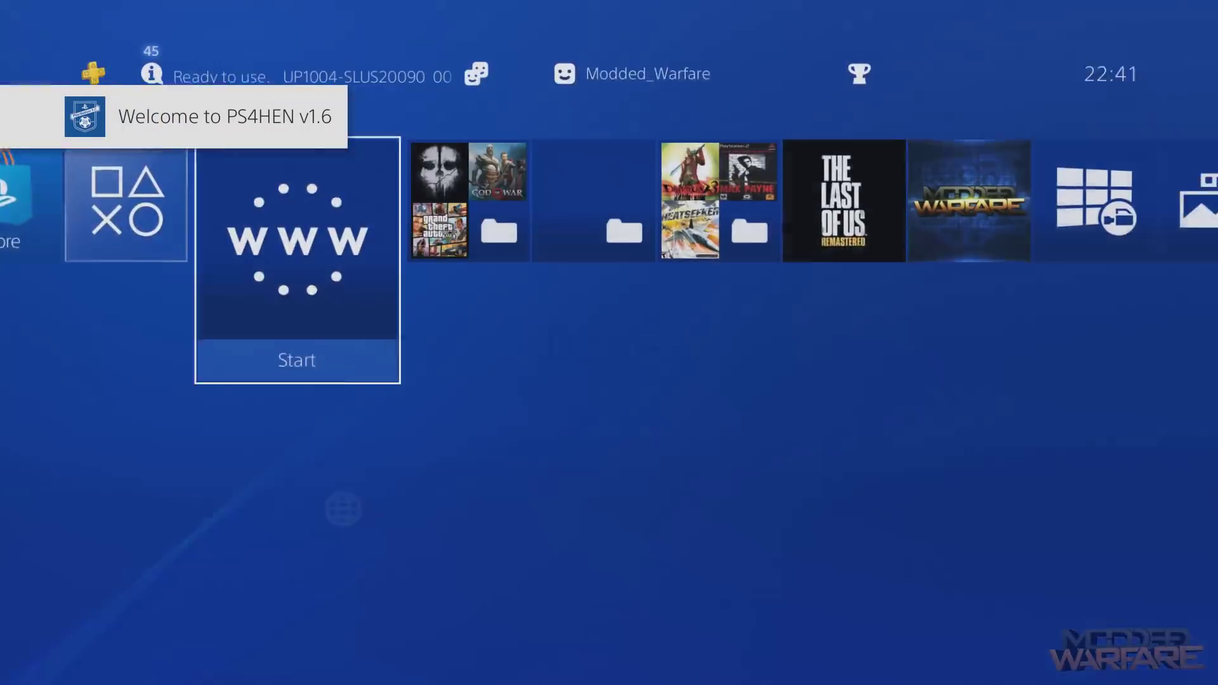
key(Right)
key(Right)
key(Left)
key(Down)
key(Right)
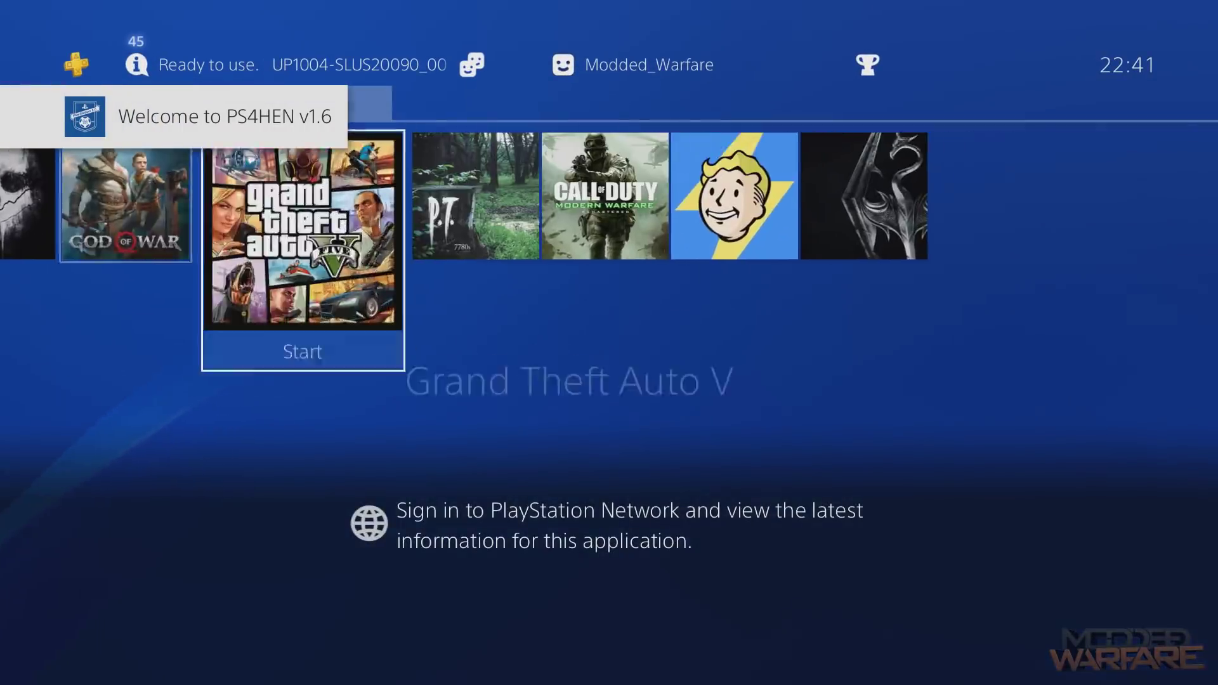
key(Left)
key(Up)
Go to the console Settings, look into Debug Settings at the end of the list, and return to the list.
key(Right)
key(Right)
key(Right)
key(Right)
key(Right)
key(Right)
key(Right)
key(Up)
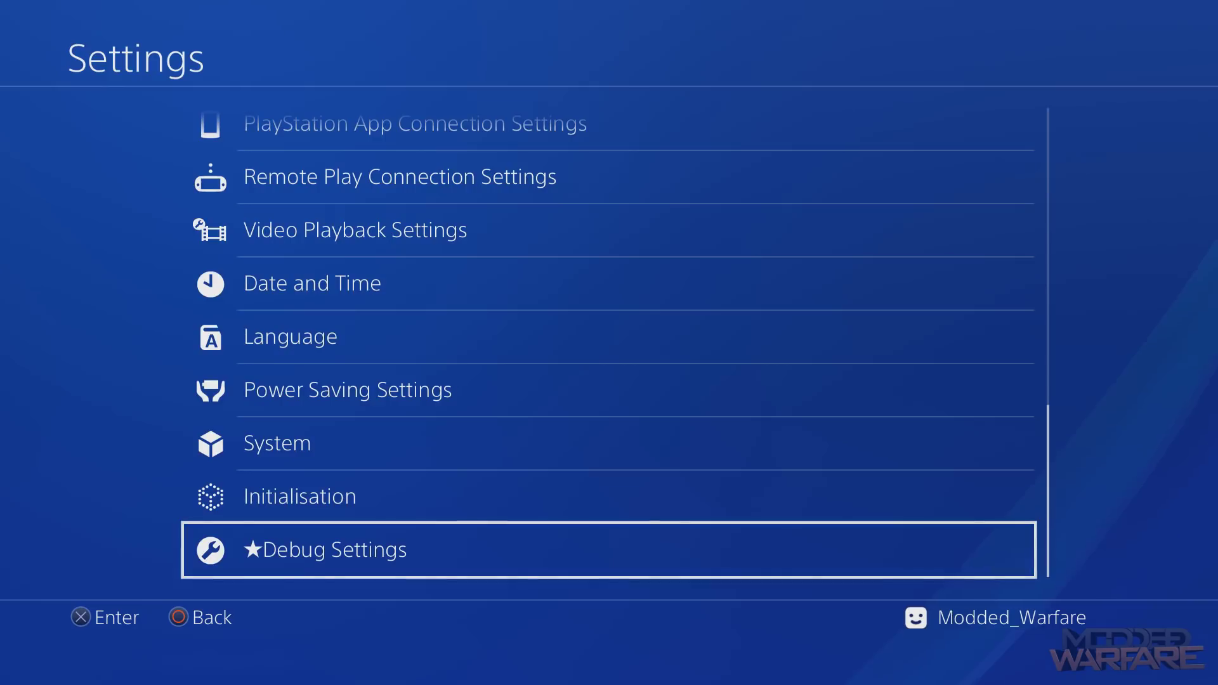
key(Return)
key(Escape)
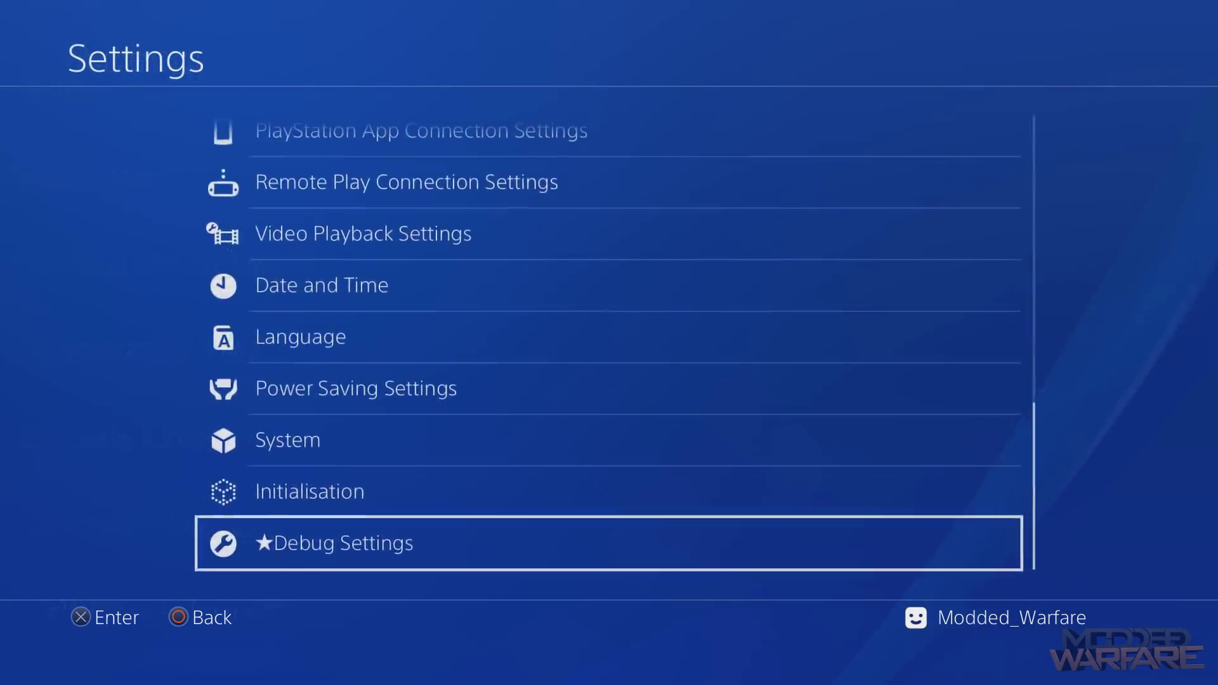
key(Escape)
key(Down)
key(Left)
key(Left)
key(Left)
key(Left)
key(Left)
key(Left)
key(Left)
key(Left)
key(Left)
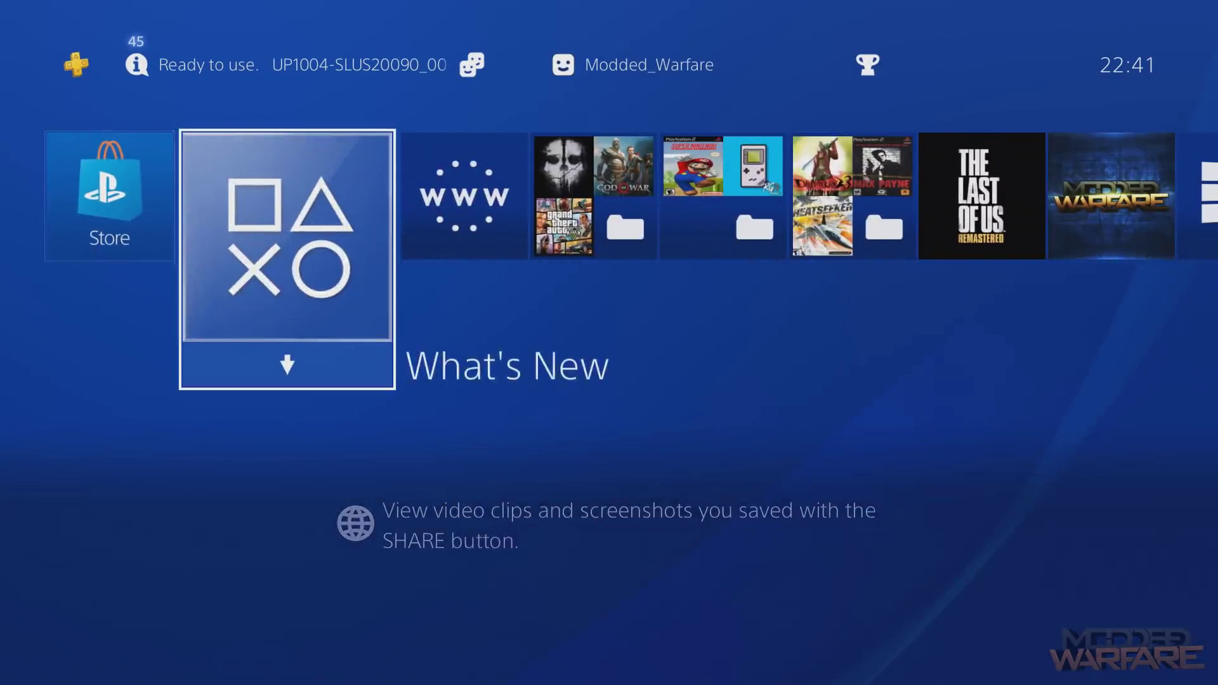
key(Right)
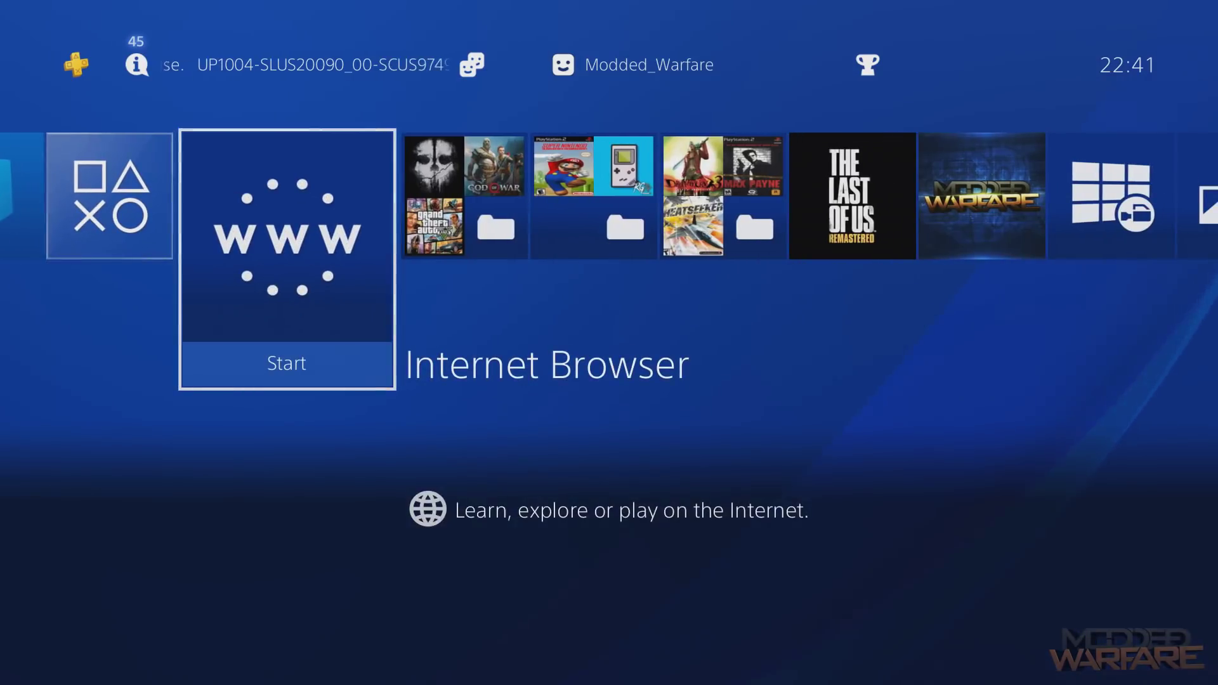
key(Return)
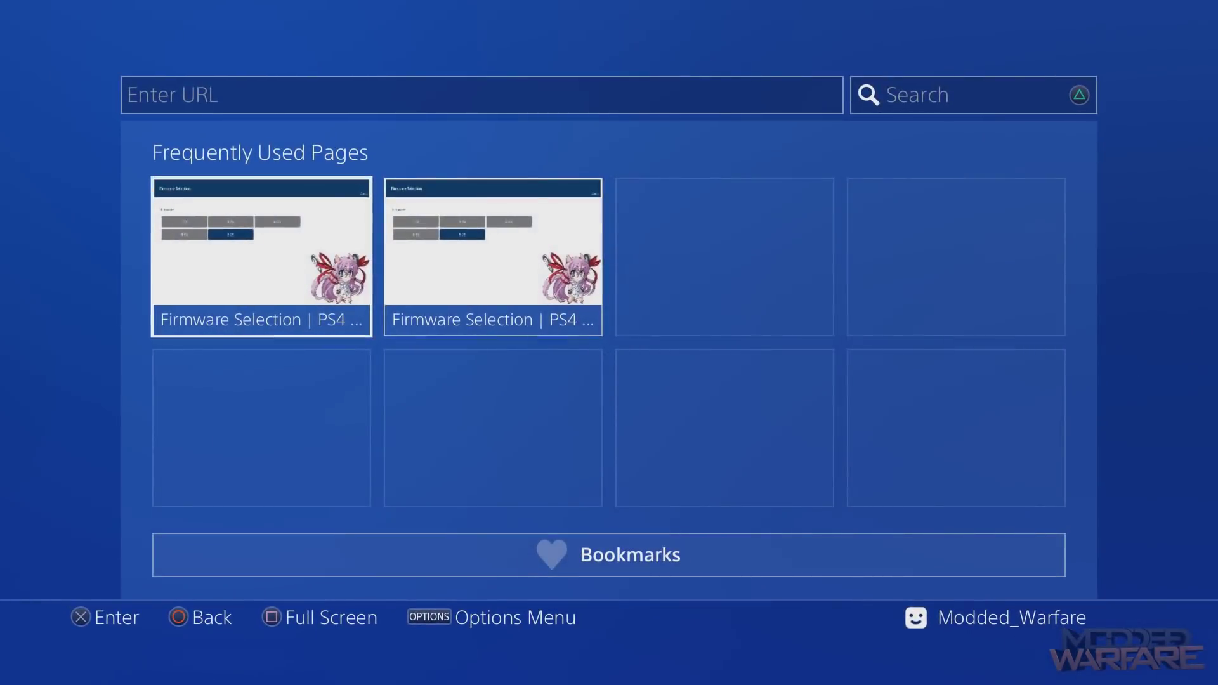
key(Escape)
Open the console Settings from the home screen.
key(Right)
key(Right)
key(Right)
key(Right)
key(Right)
key(Right)
key(Right)
key(Right)
key(Up)
key(Right)
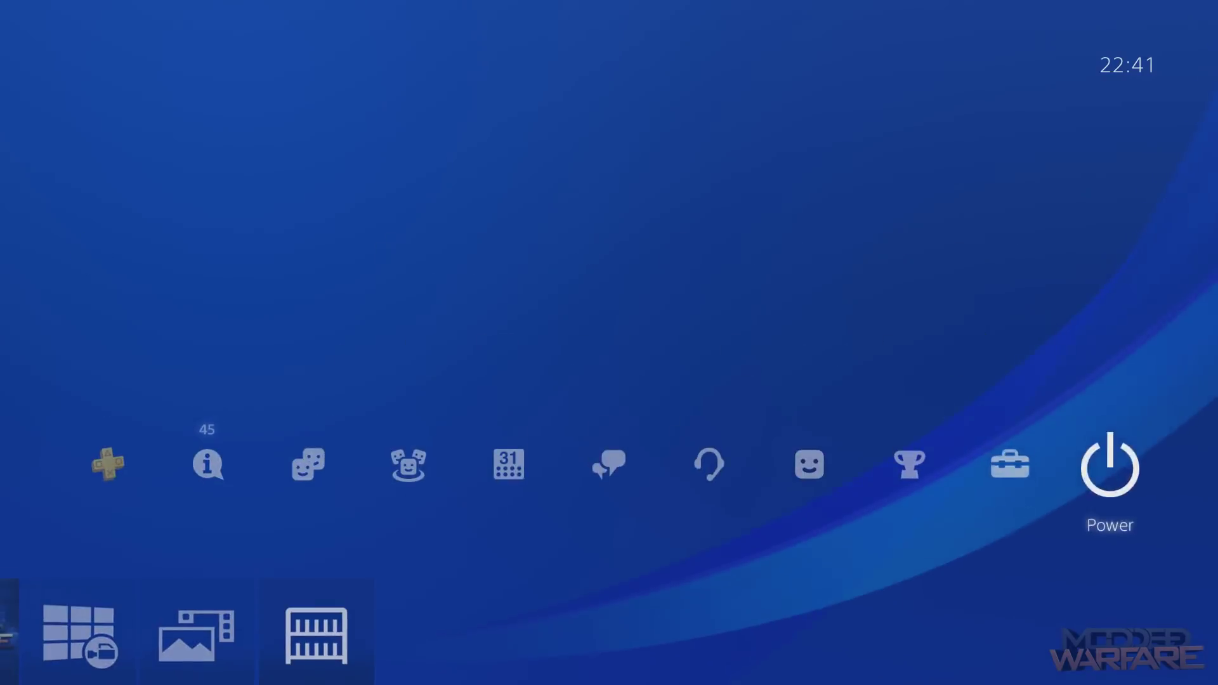
key(Left)
key(Return)
Enable the Connect to the Internet option in the Network settings.
key(Down)
key(Down)
key(Down)
key(Return)
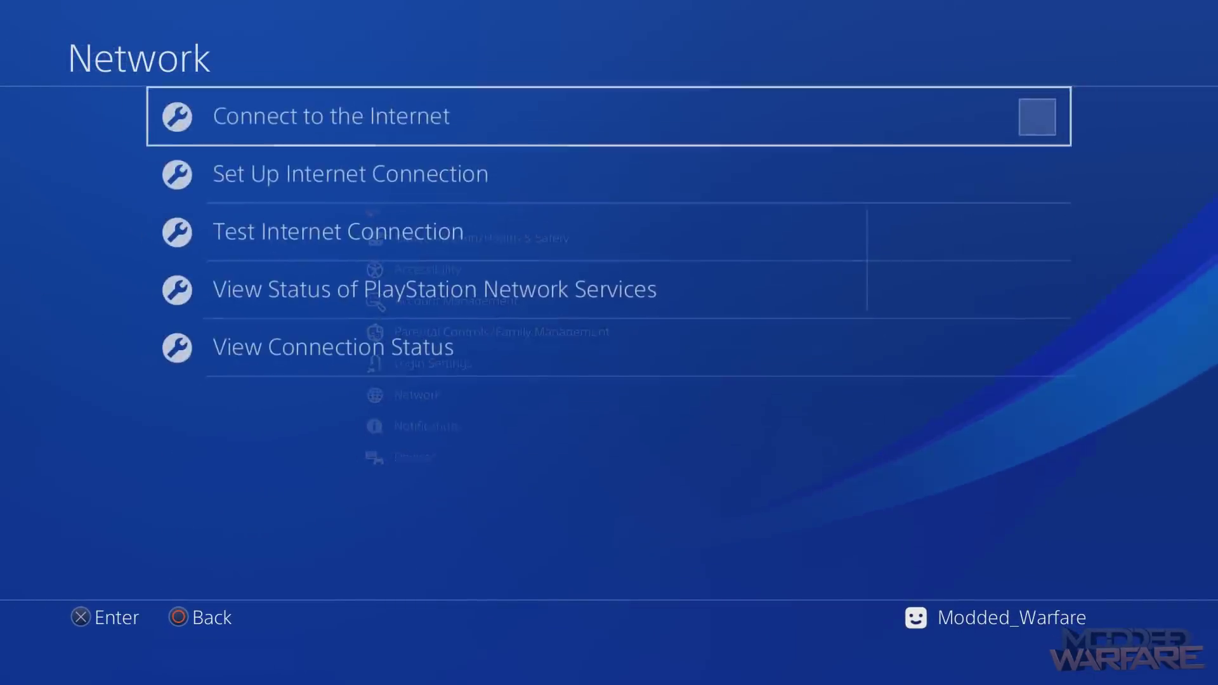
key(Down)
key(Return)
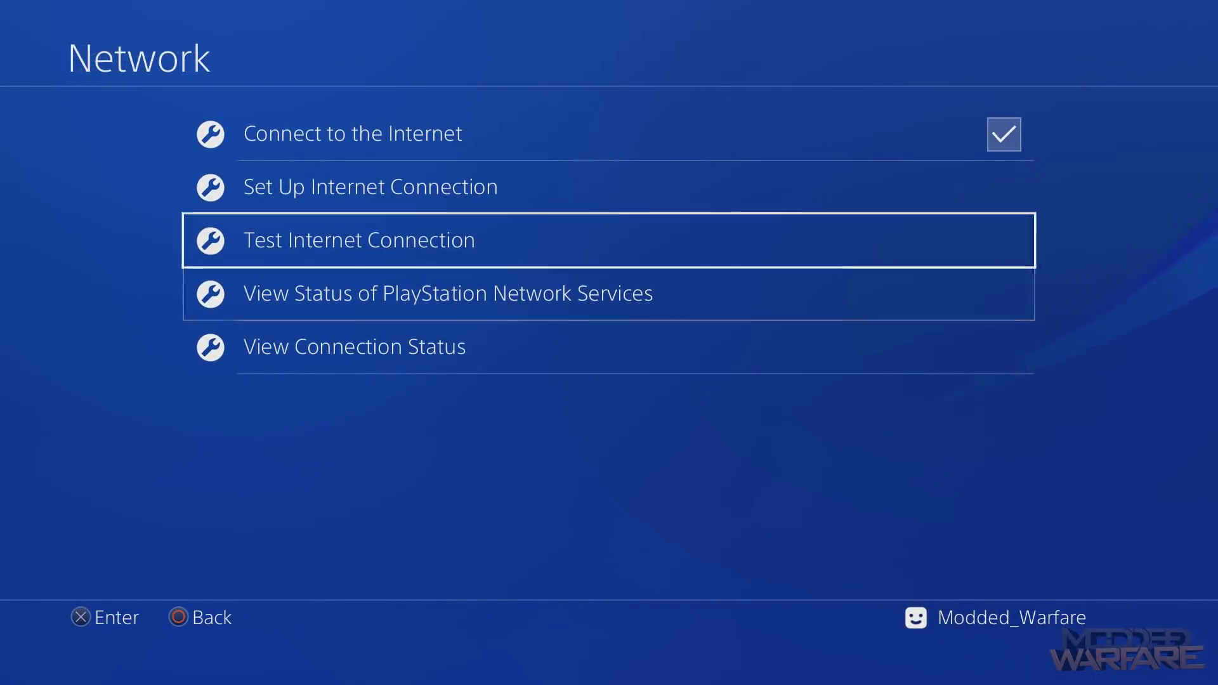
Leave the Network settings and open the Internet Browser from the home screen.
key(Escape)
key(Escape)
key(Down)
key(Left)
key(Left)
key(Left)
key(Left)
key(Left)
key(Left)
key(Left)
key(Left)
key(Left)
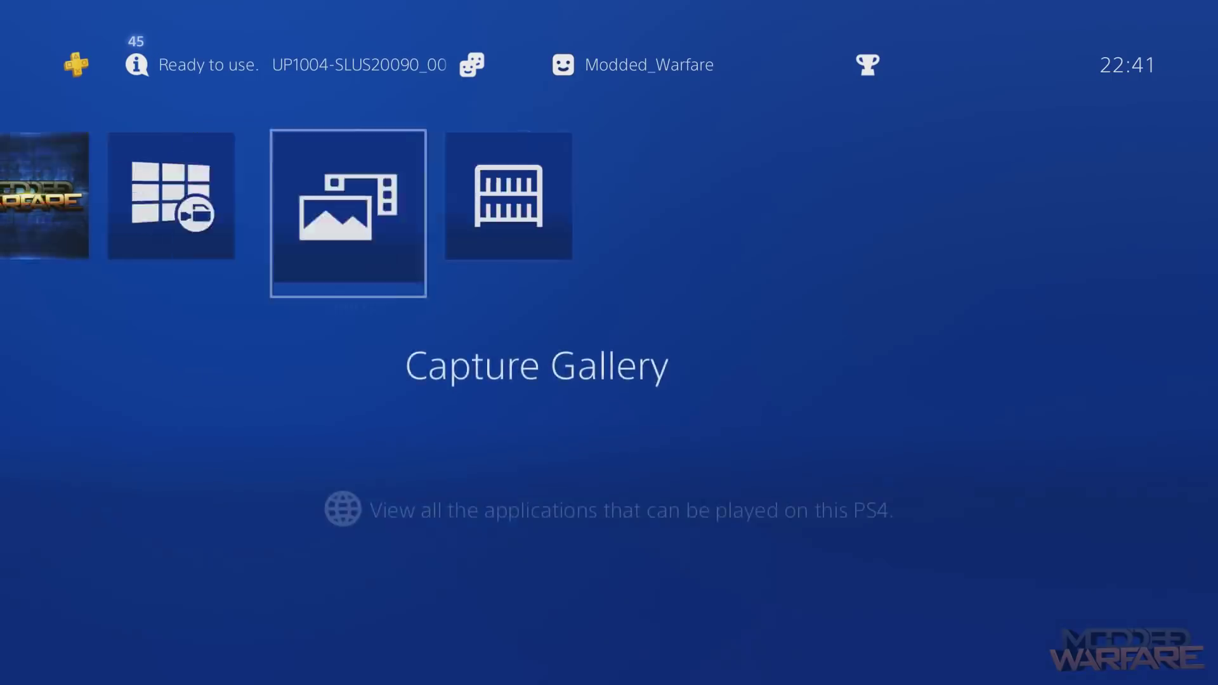
key(Right)
key(Right)
key(Left)
key(Return)
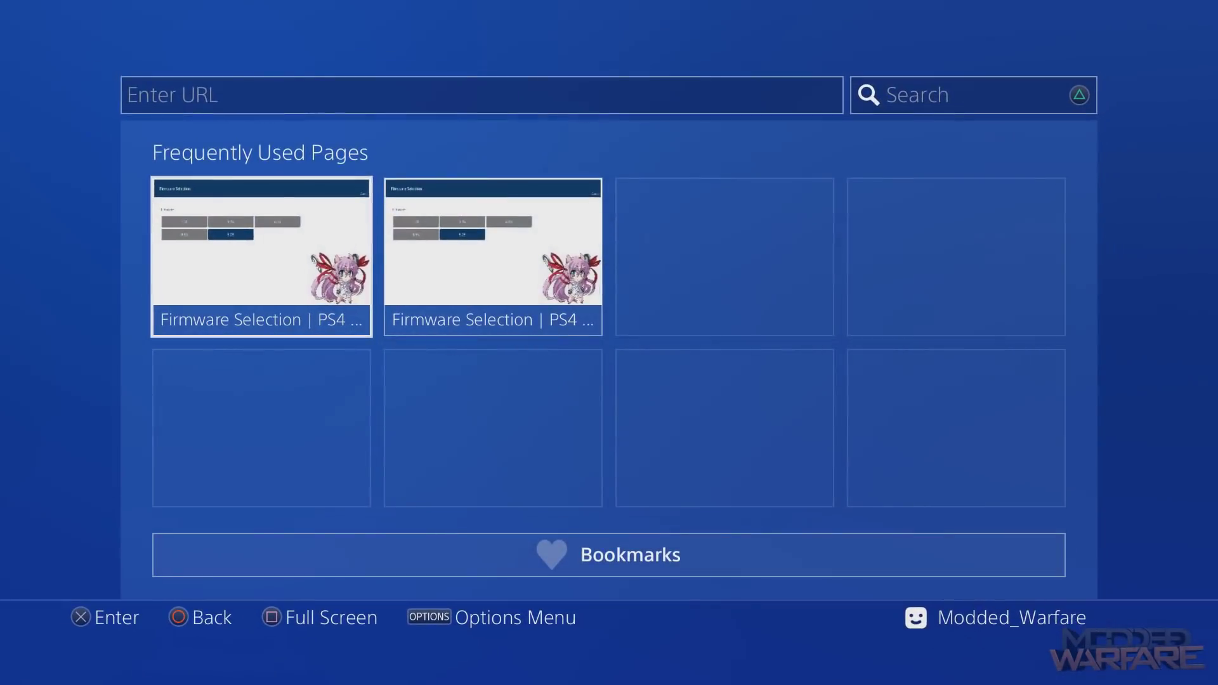
Clear the website data in the browser's own settings and return to the Frequently Used Pages screen.
key(Menu)
key(Up)
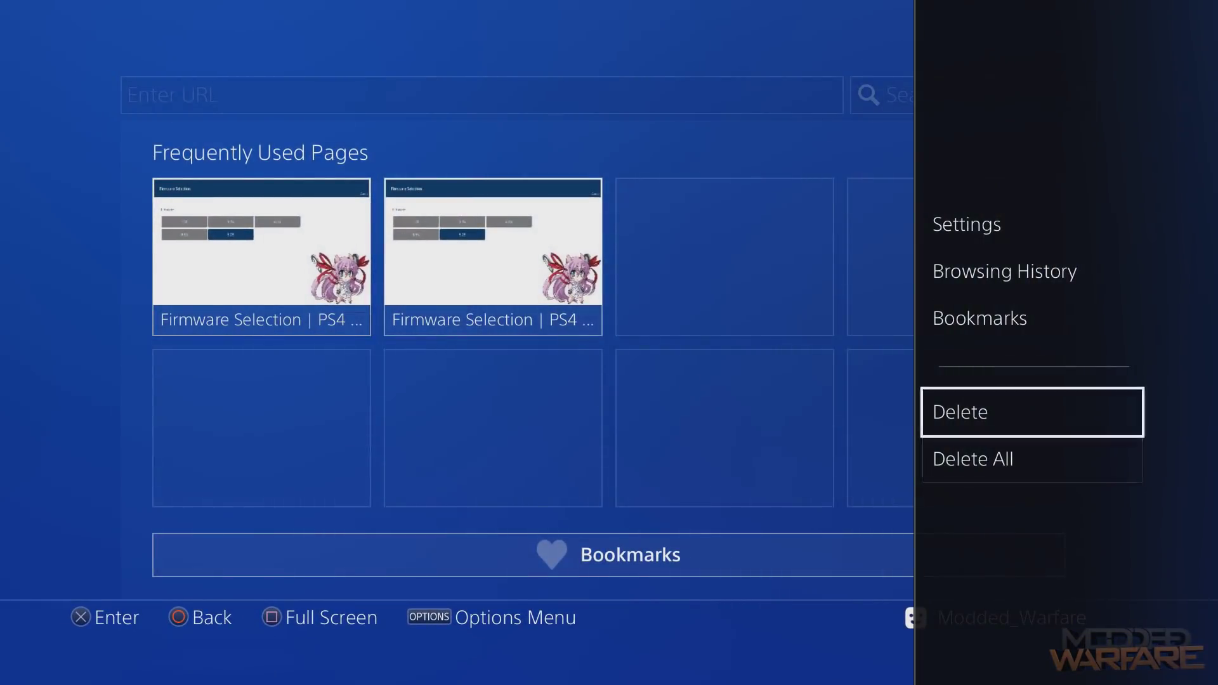
key(Up)
key(Up)
key(Up)
key(Return)
key(Down)
key(Down)
key(Down)
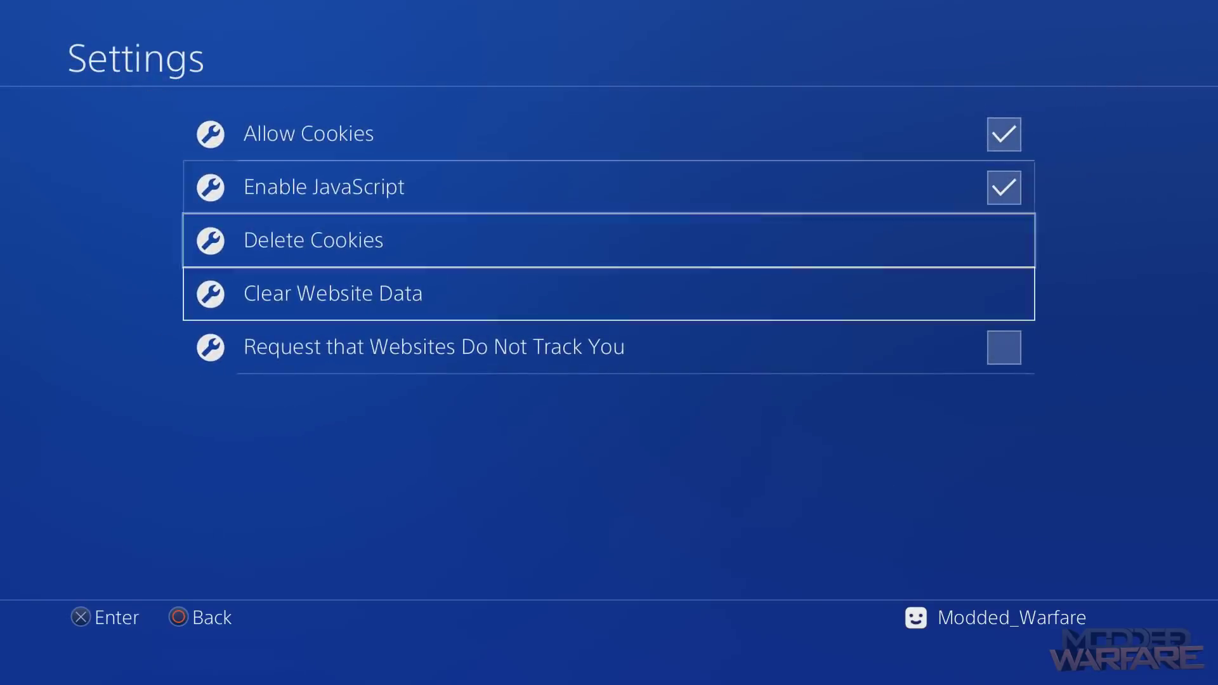
key(Return)
key(Return)
key(Up)
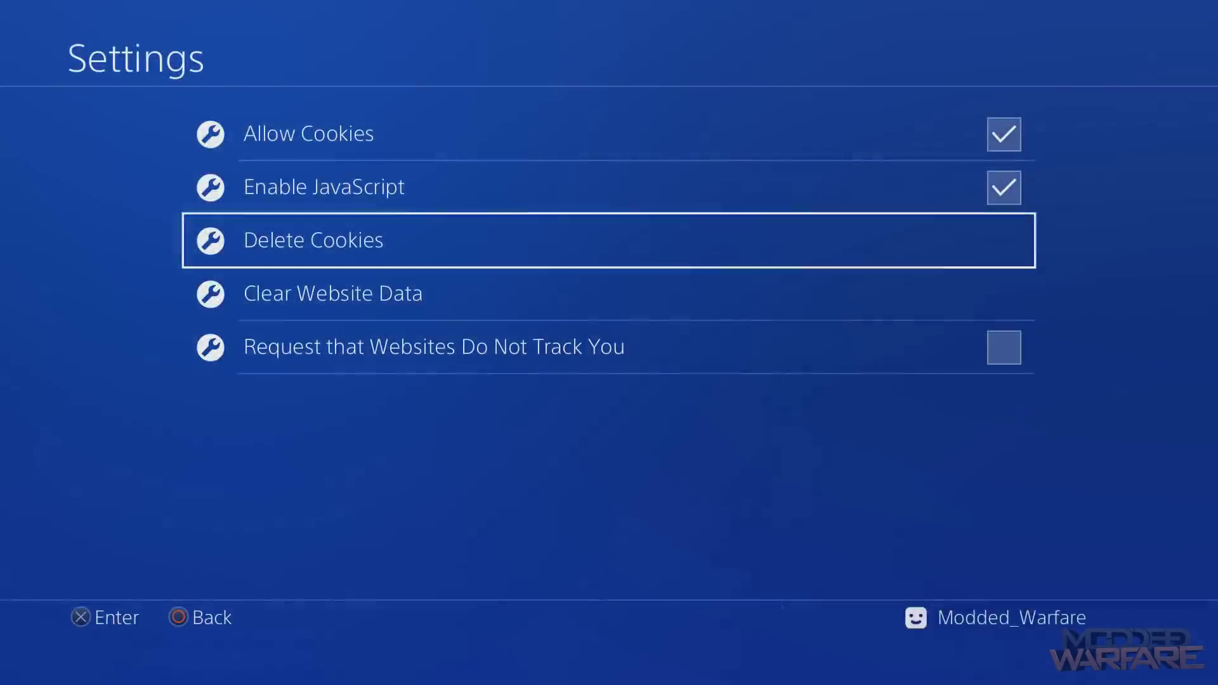
key(Escape)
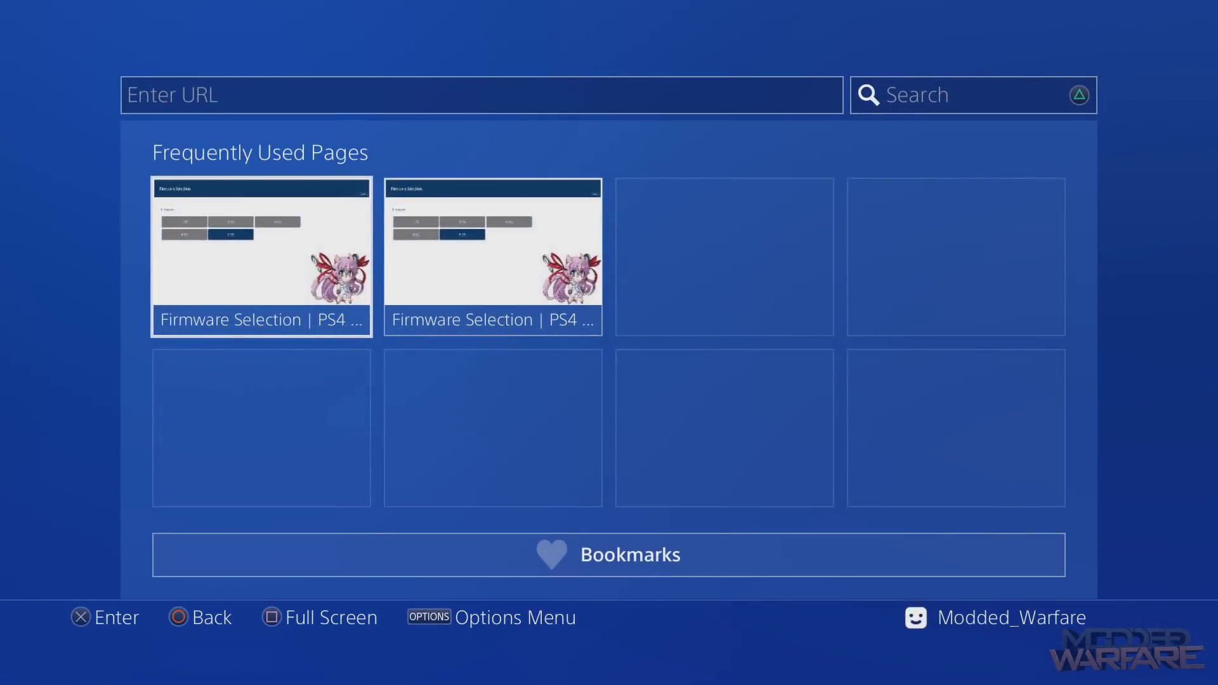
key(Right)
key(Left)
key(Escape)
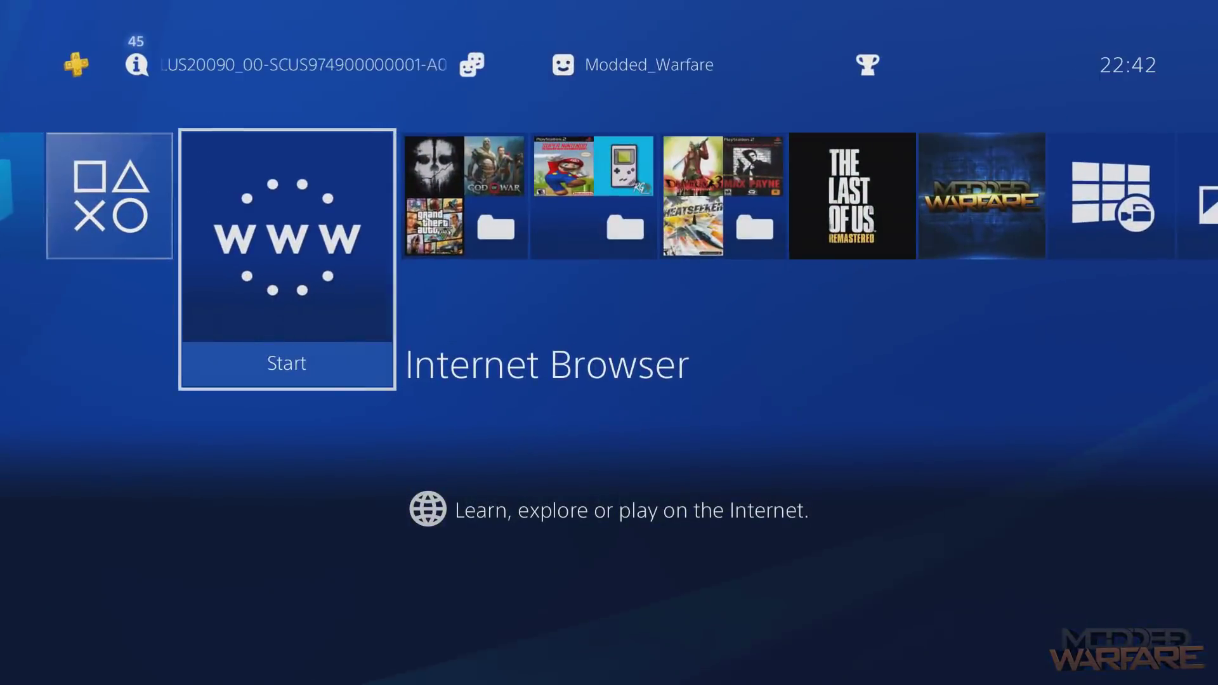
key(Return)
Open the Internet Browser and enter the address 108.61.128.158 as the URL.
key(Up)
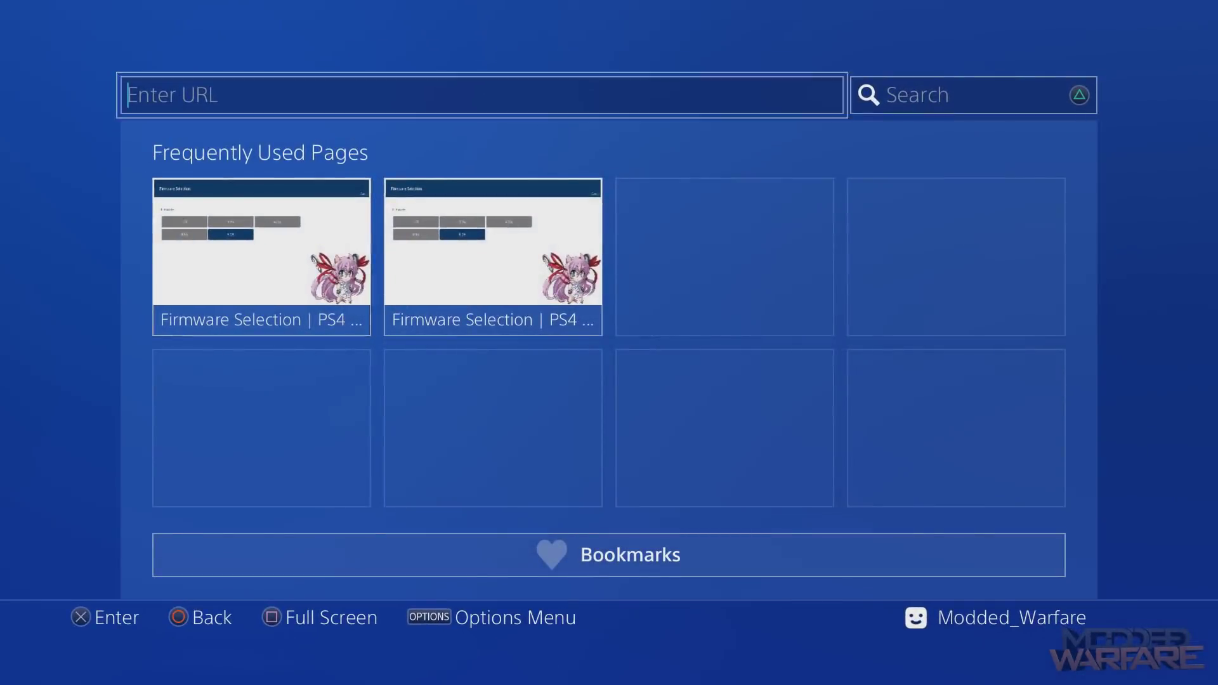
key(Return)
key(Left)
key(Left)
key(Left)
key(Up)
key(Up)
text(1)
key(Up)
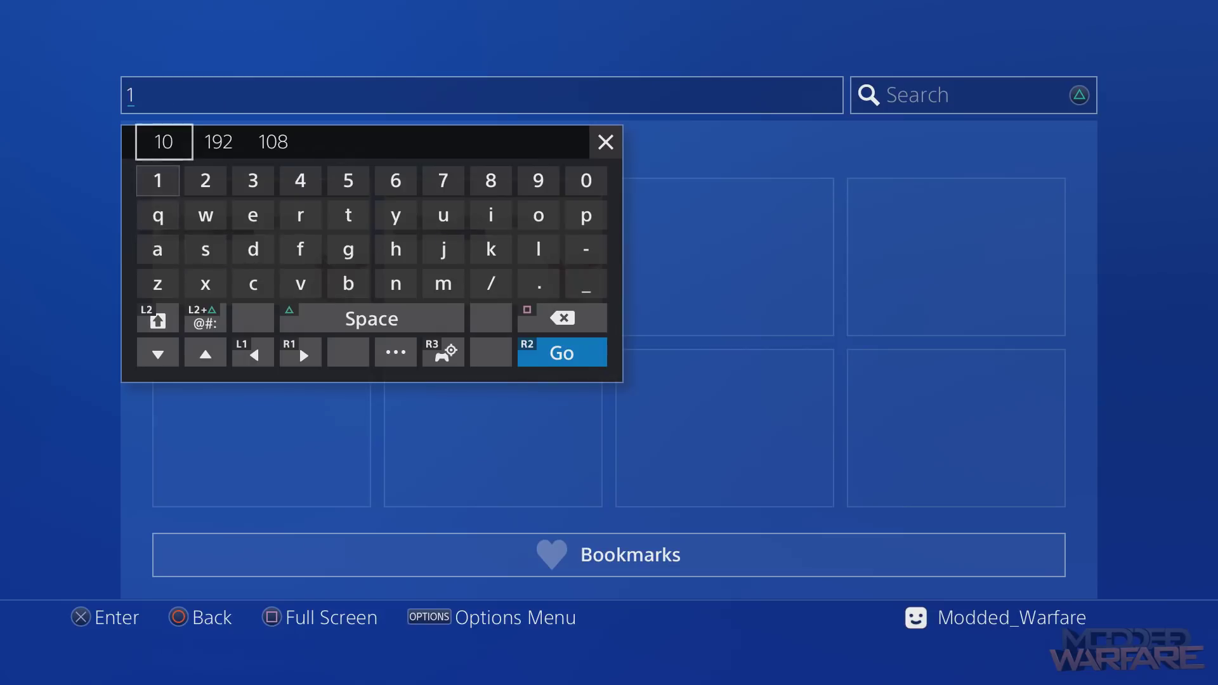
key(Right)
key(Right)
key(Return)
key(Up)
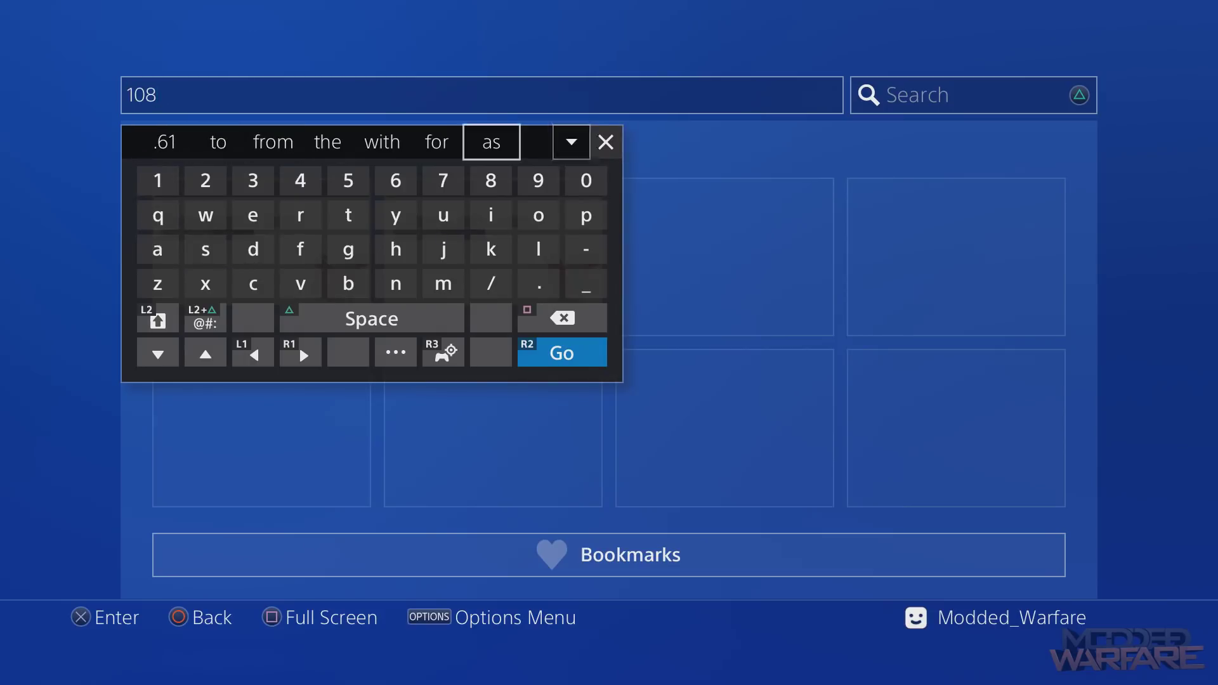
text(.61.128.158)
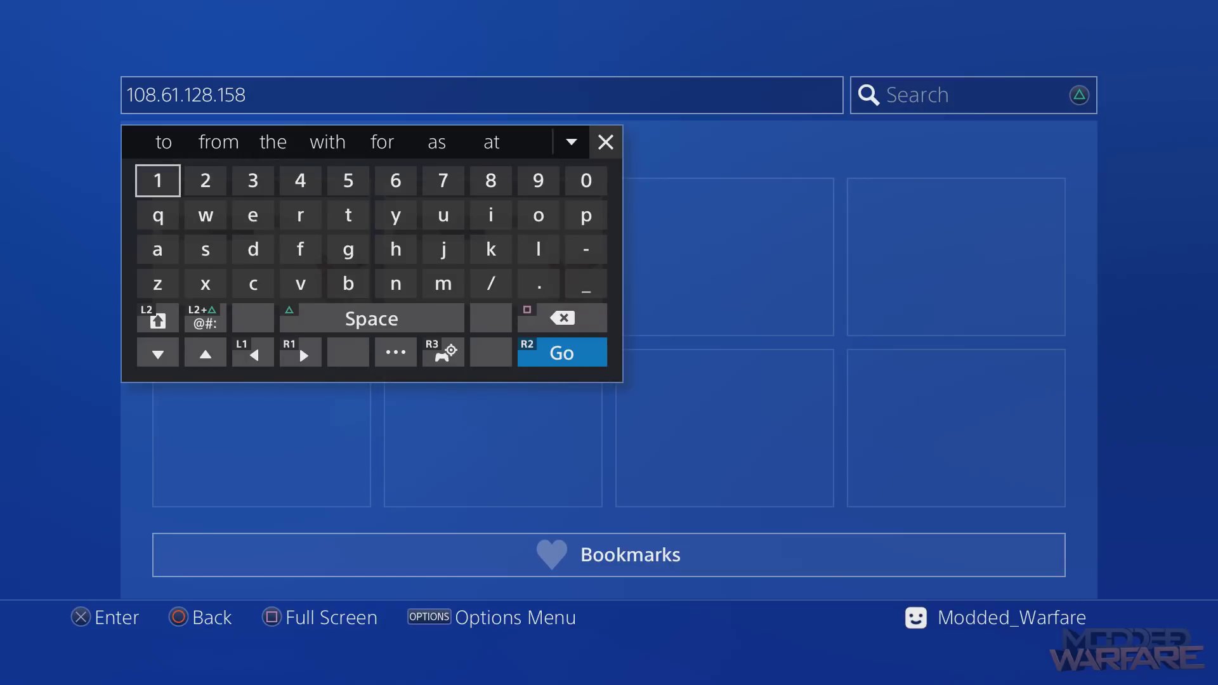
Load the entered address and let the exploit host page finish downloading its cache.
key(Up)
key(Down)
key(Down)
key(Right)
key(Right)
key(Right)
key(Right)
key(Right)
key(Right)
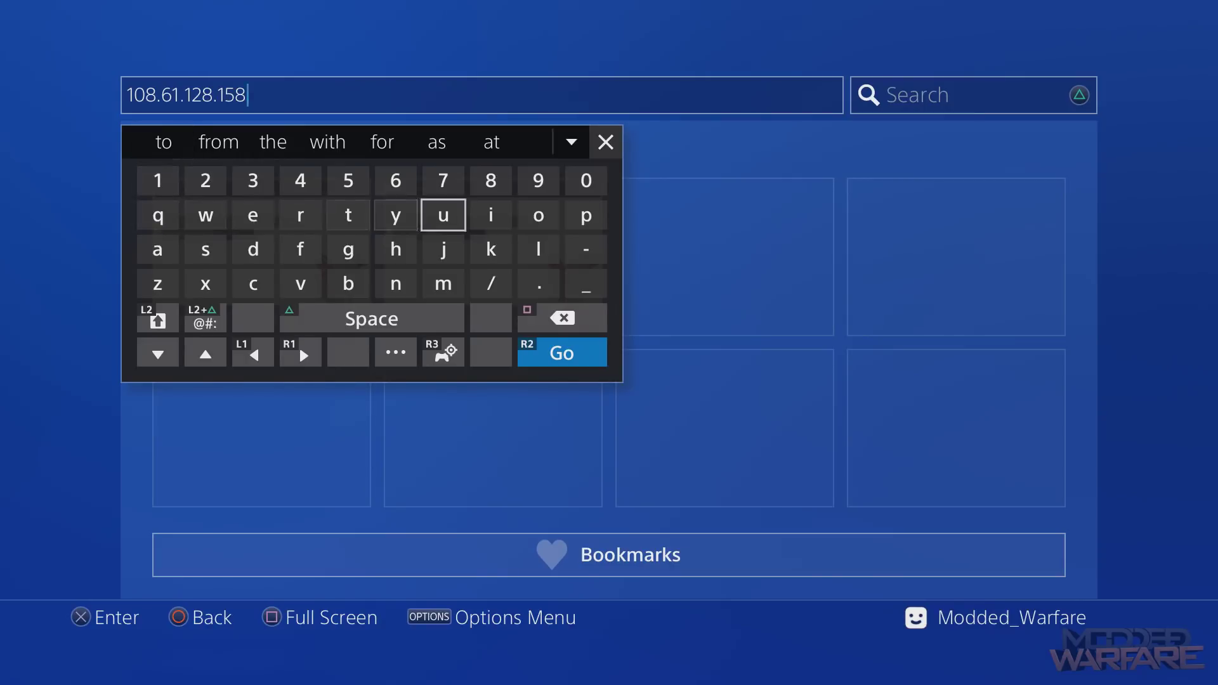
key(Right)
key(Right)
key(Right)
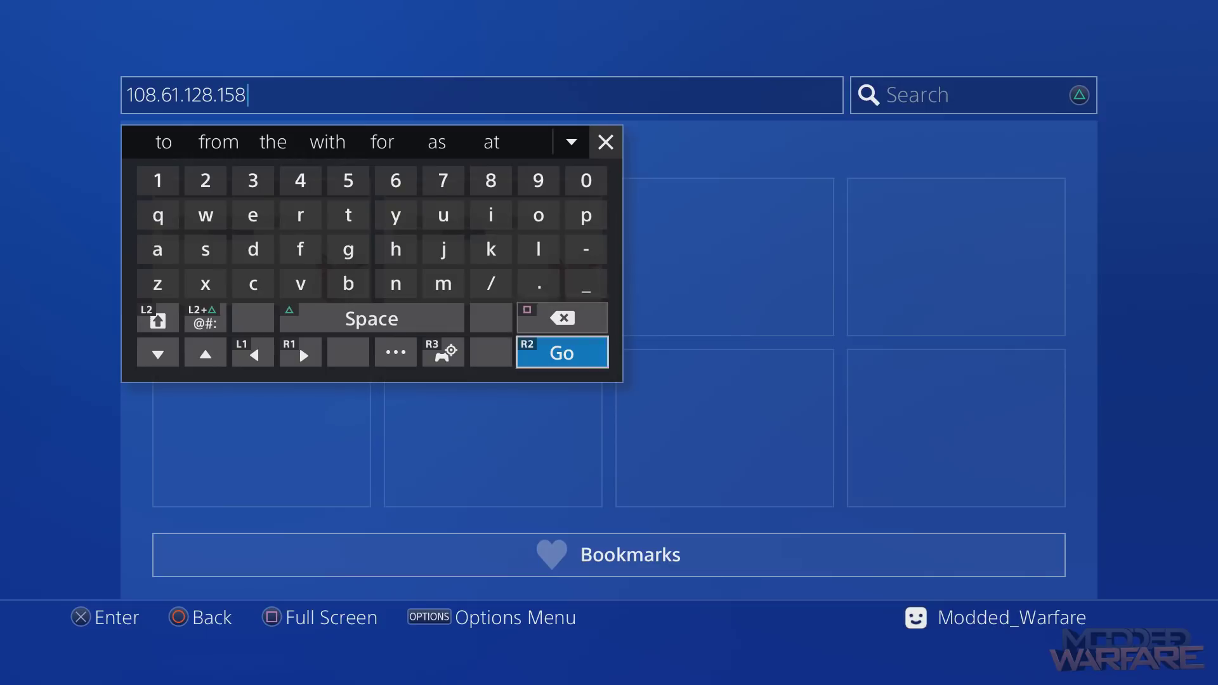
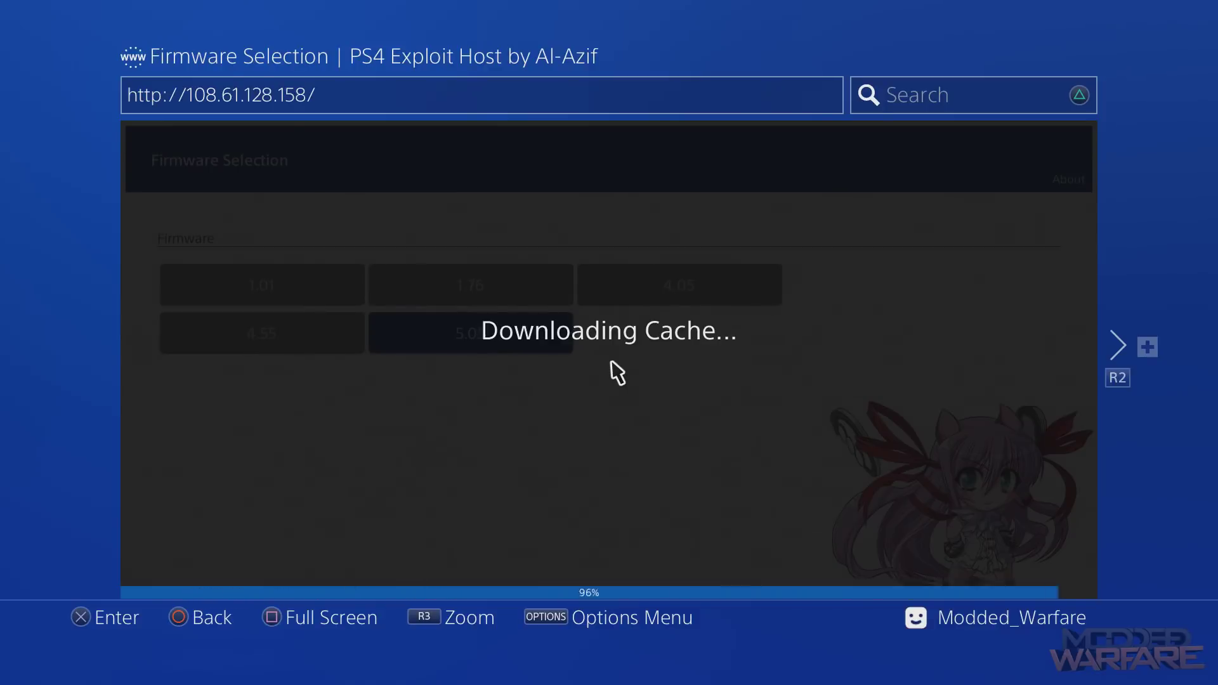
key(Return)
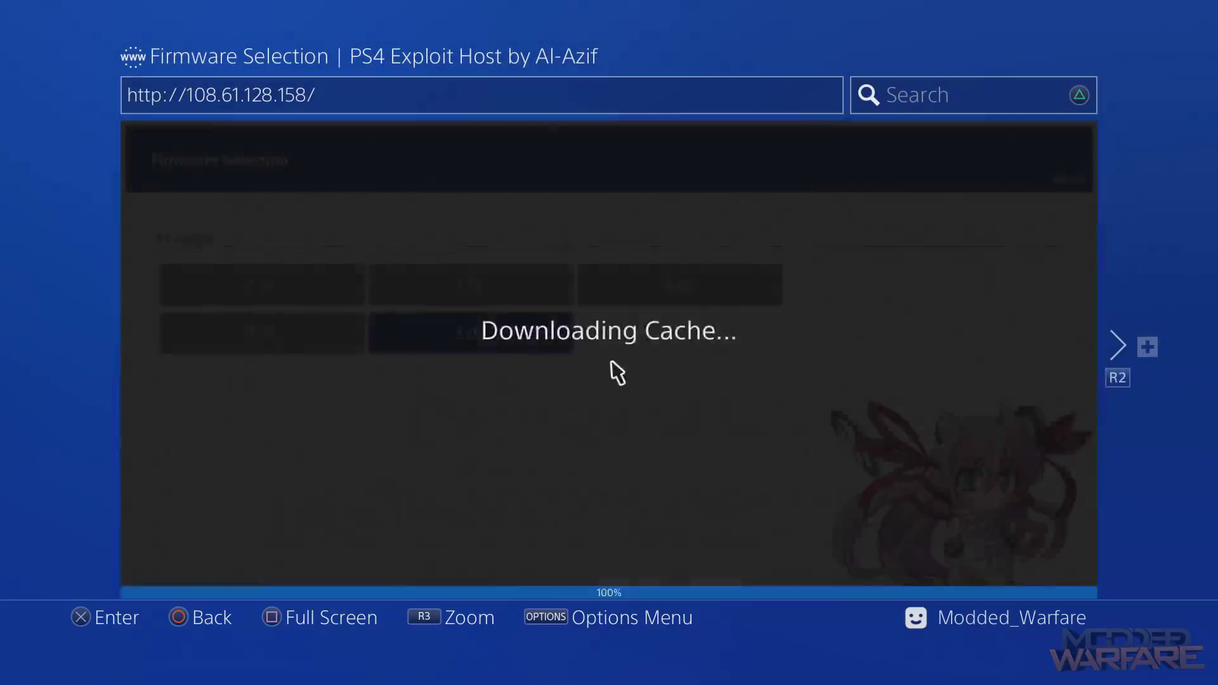
Return to the home screen and open the console Settings.
key(super)
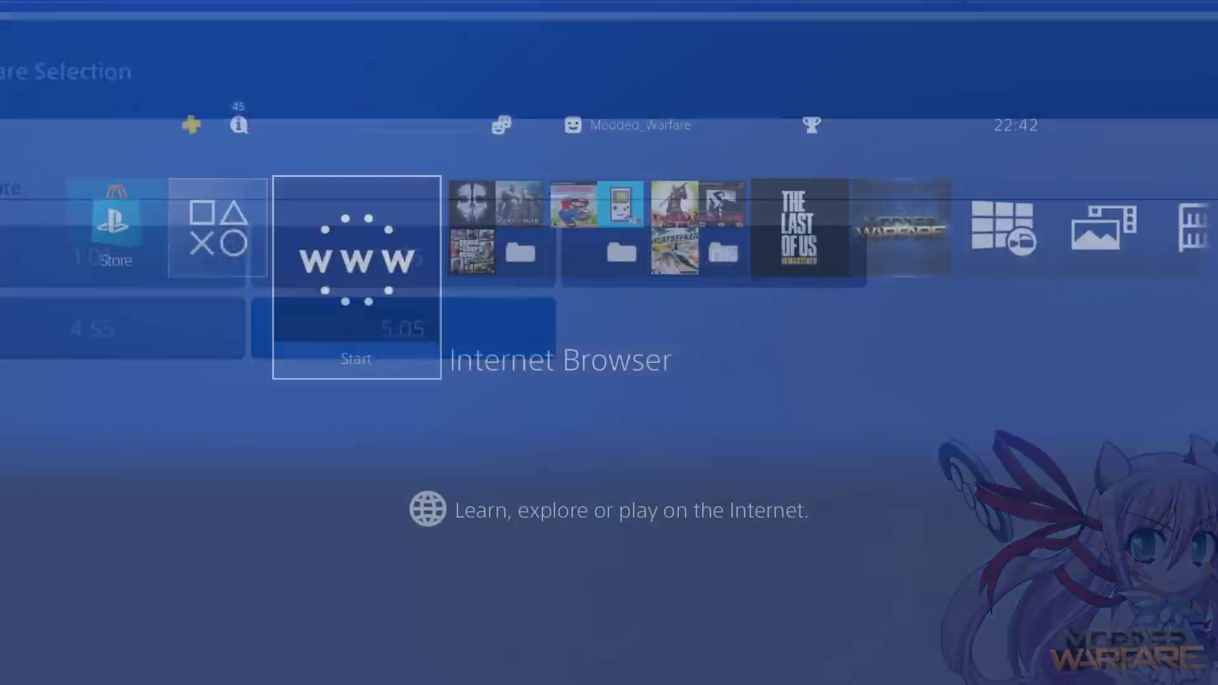
key(Right)
key(Right)
key(Right)
key(Right)
key(Right)
key(Right)
key(Right)
key(Right)
key(Up)
key(Left)
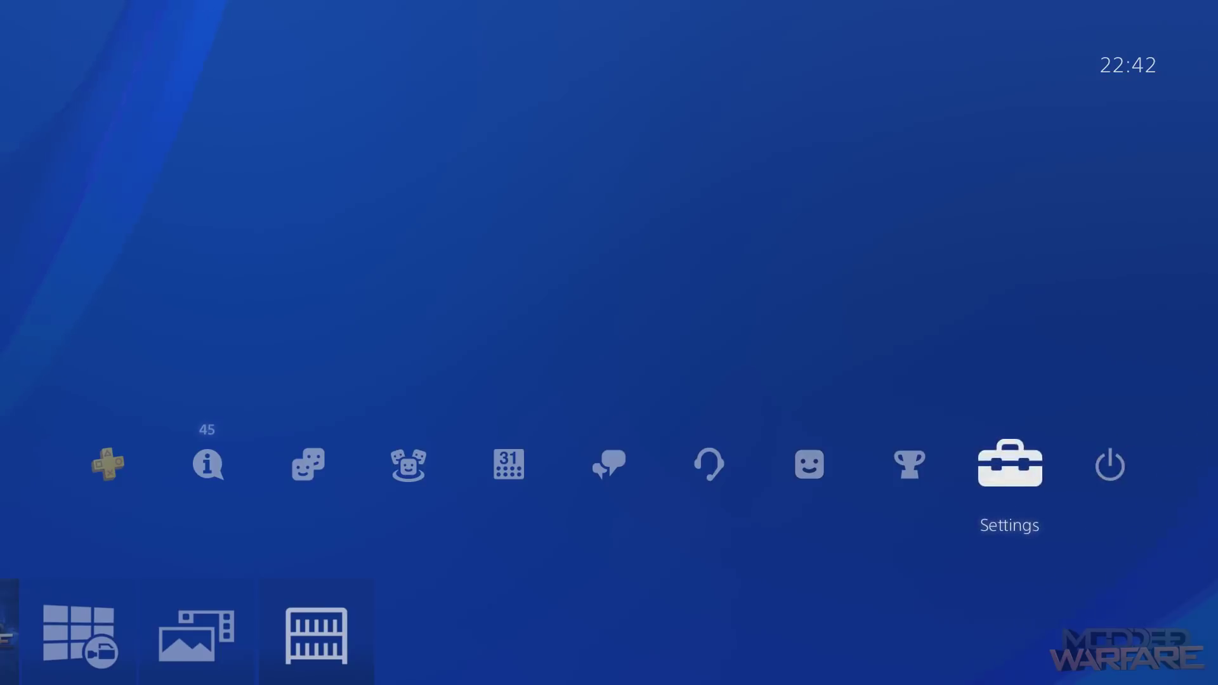
key(Return)
Disable the Connect to the Internet option in the Network settings.
key(Down)
key(Down)
key(Down)
key(Down)
key(Down)
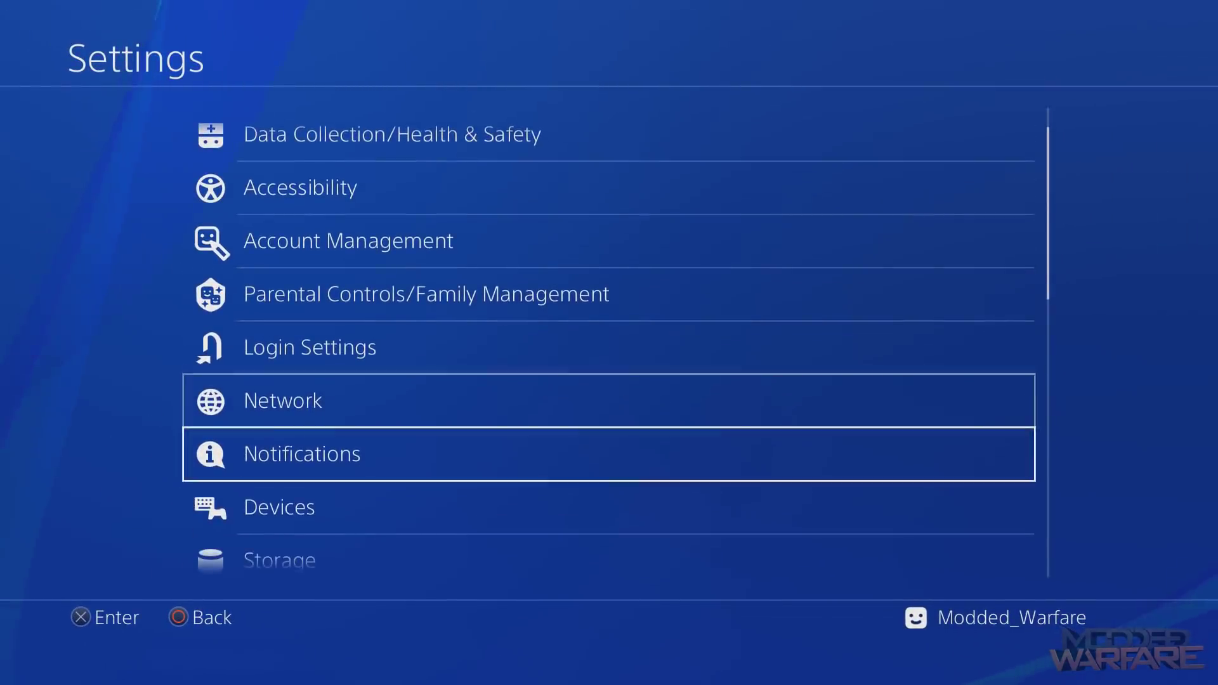
key(Up)
key(Return)
key(Down)
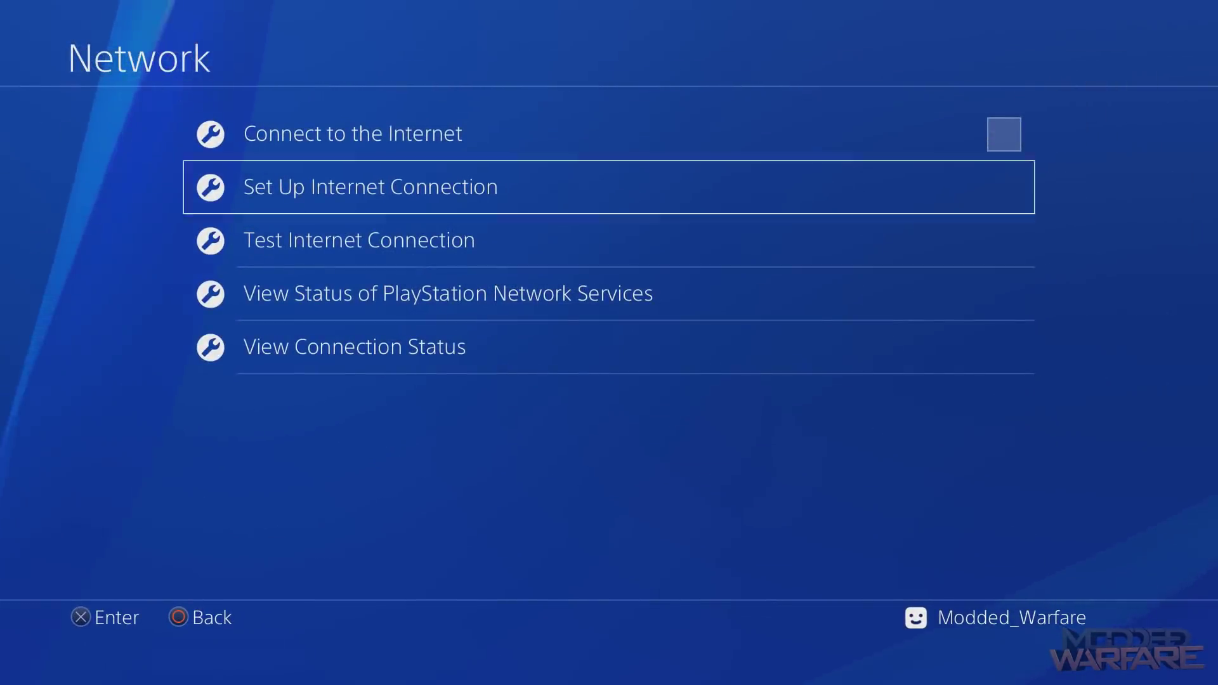
Leave the Network settings and go back to the Internet Browser on the home screen.
key(Down)
key(Down)
key(Escape)
key(Down)
key(Escape)
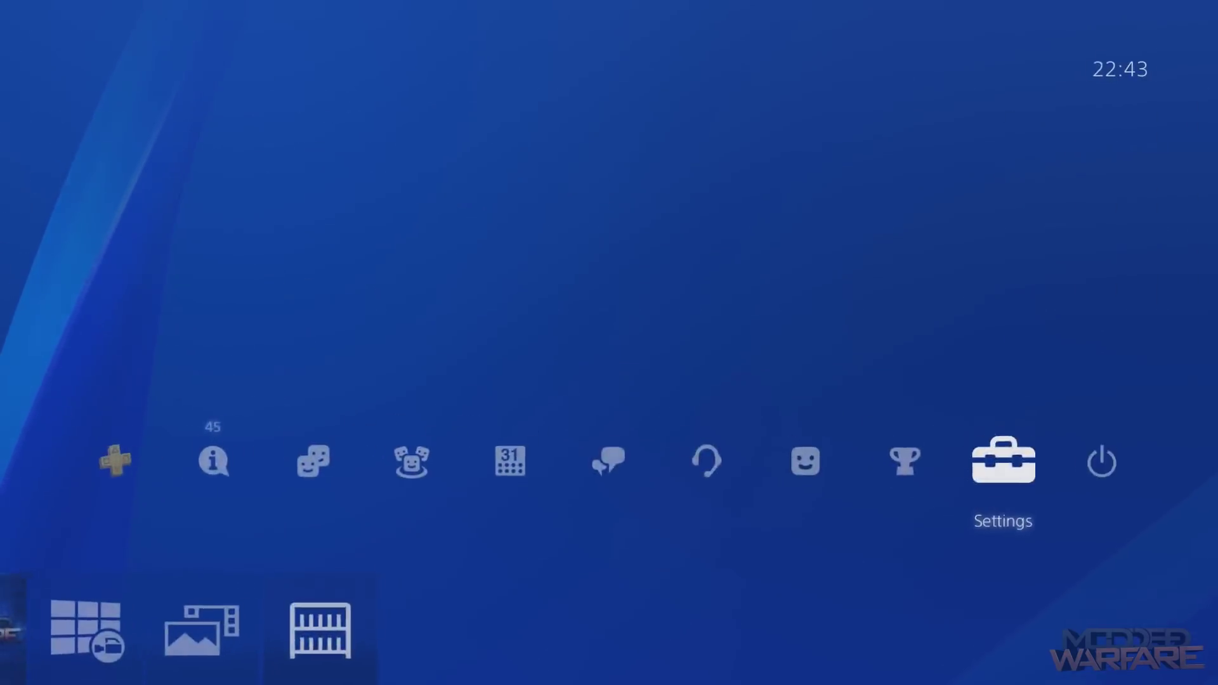
key(Down)
key(Left)
key(Left)
key(Left)
key(Left)
key(Left)
key(Left)
key(Left)
key(Left)
key(Right)
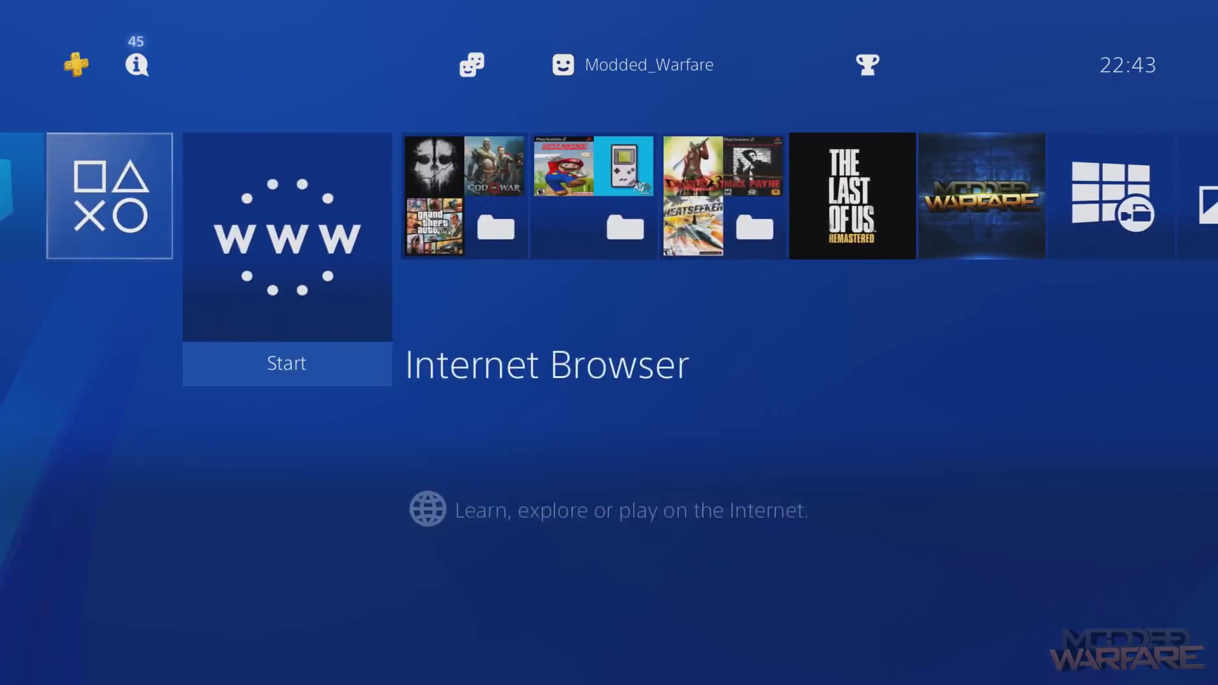
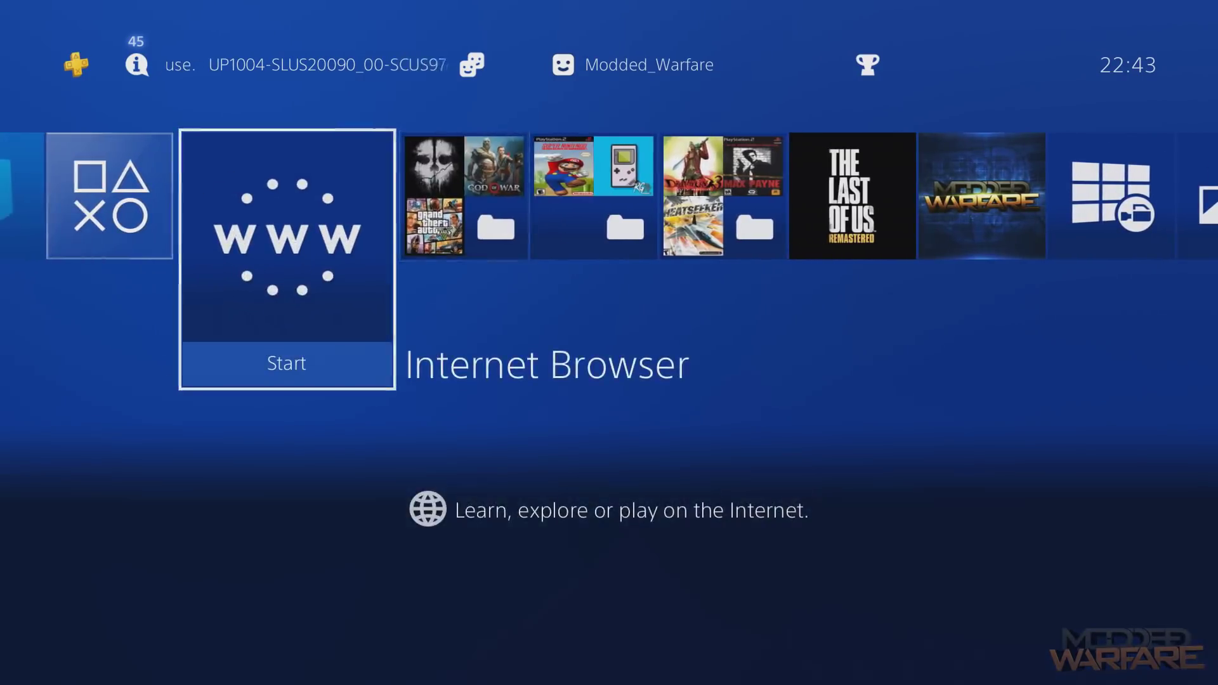
Turn off the PS4 completely instead of putting it into rest mode.
key(Home)
key(Down)
key(Return)
key(Down)
key(Down)
key(Down)
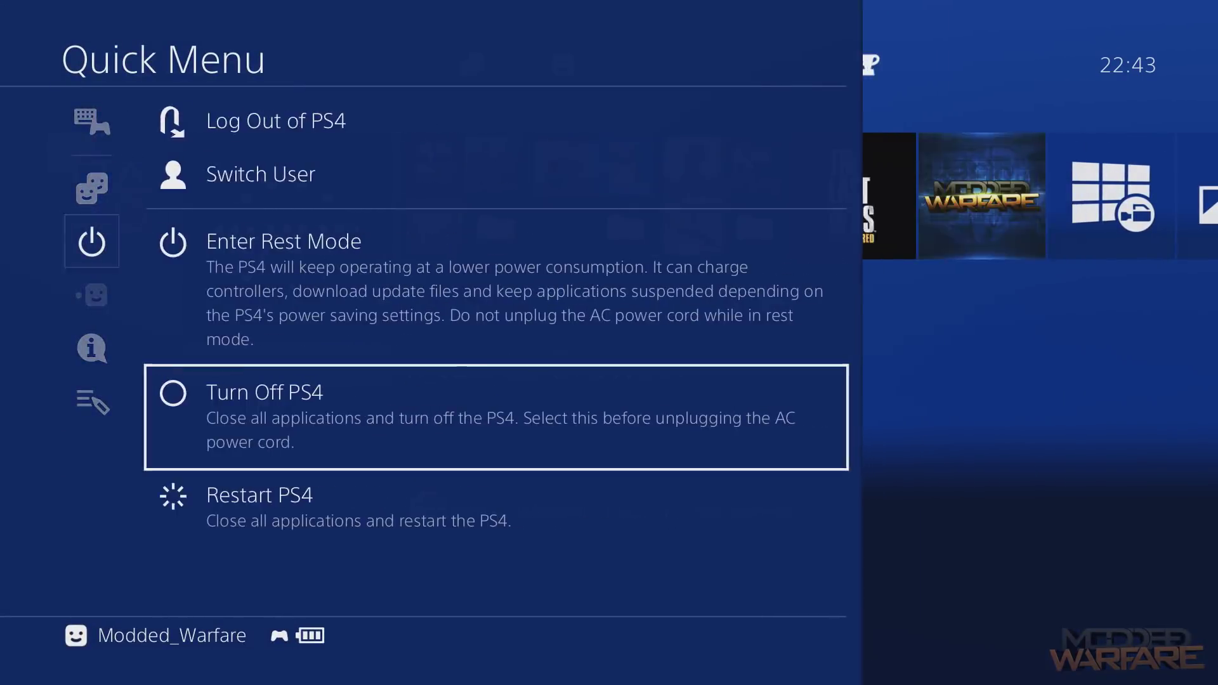
key(Return)
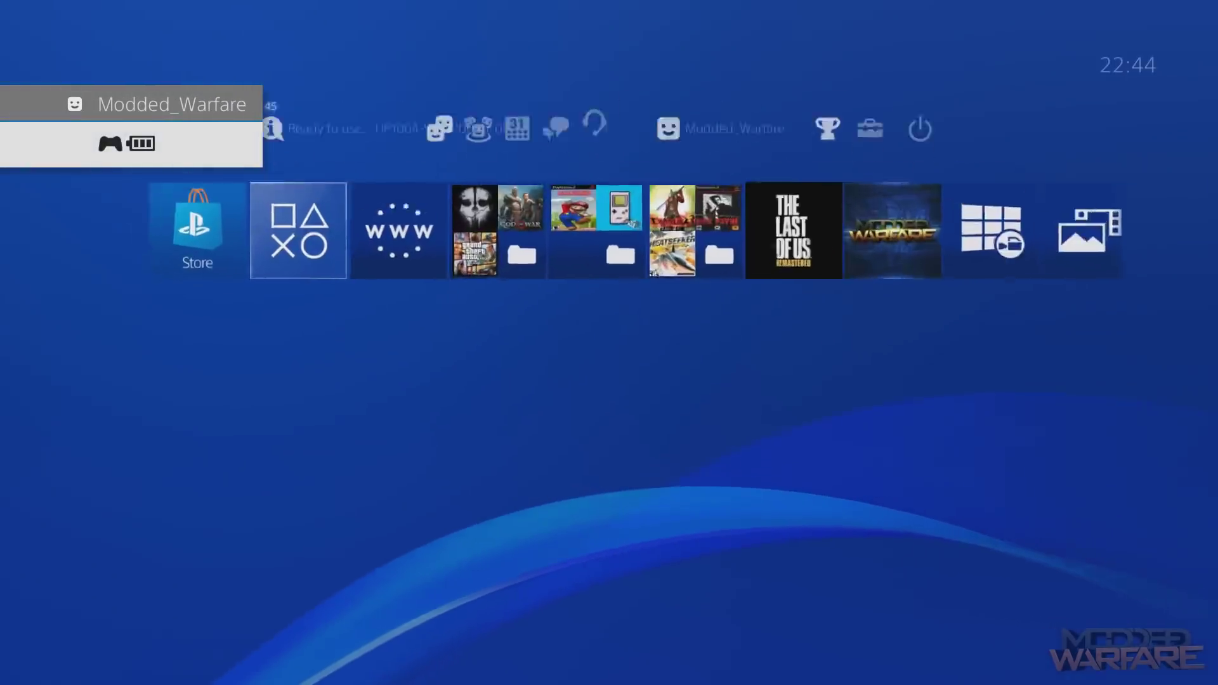
Open the console Settings from the home screen after the PS4 has started up.
key(Right)
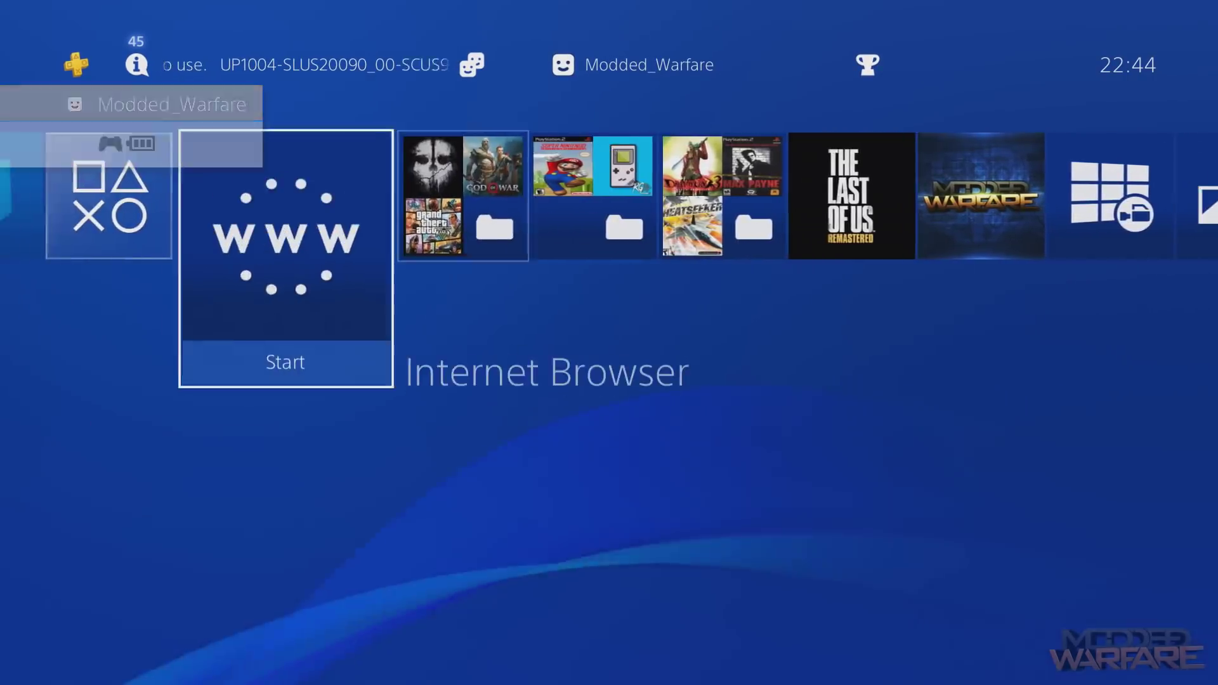
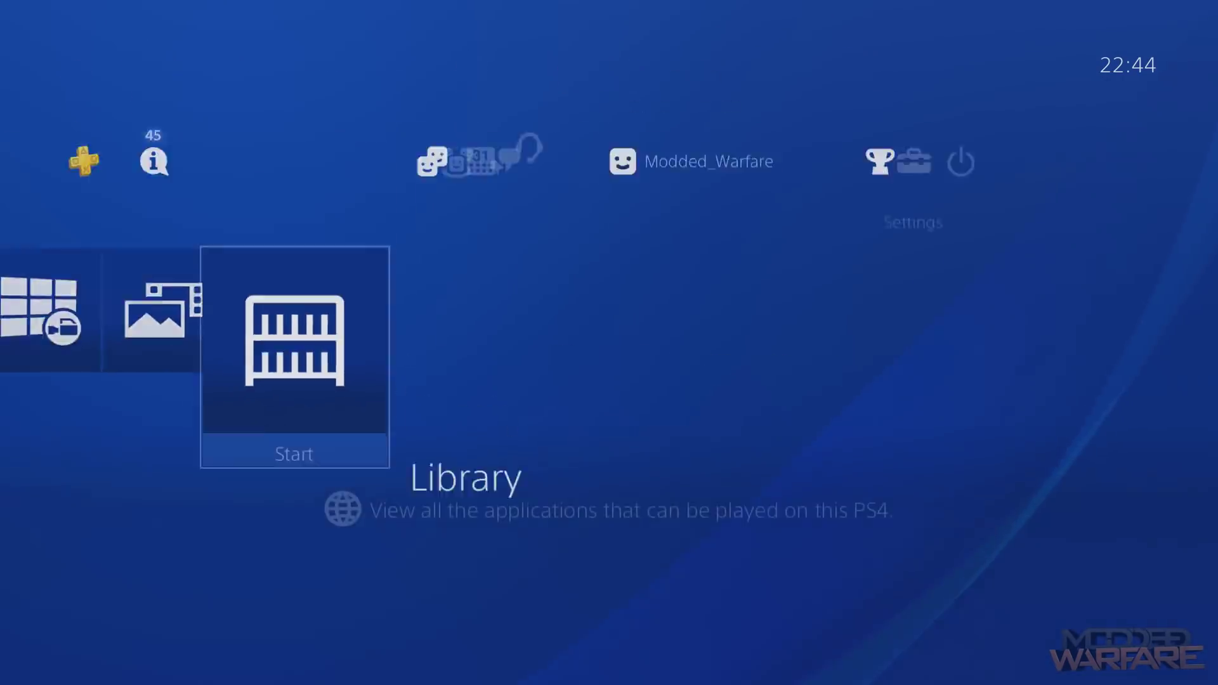
key(Right)
key(Left)
key(Return)
Examine the console Settings list down to its last entries.
key(Down)
key(Down)
key(Down)
key(Down)
key(Down)
key(Down)
key(Down)
key(Down)
key(Down)
key(Down)
key(Down)
key(Down)
key(Down)
key(Down)
key(Down)
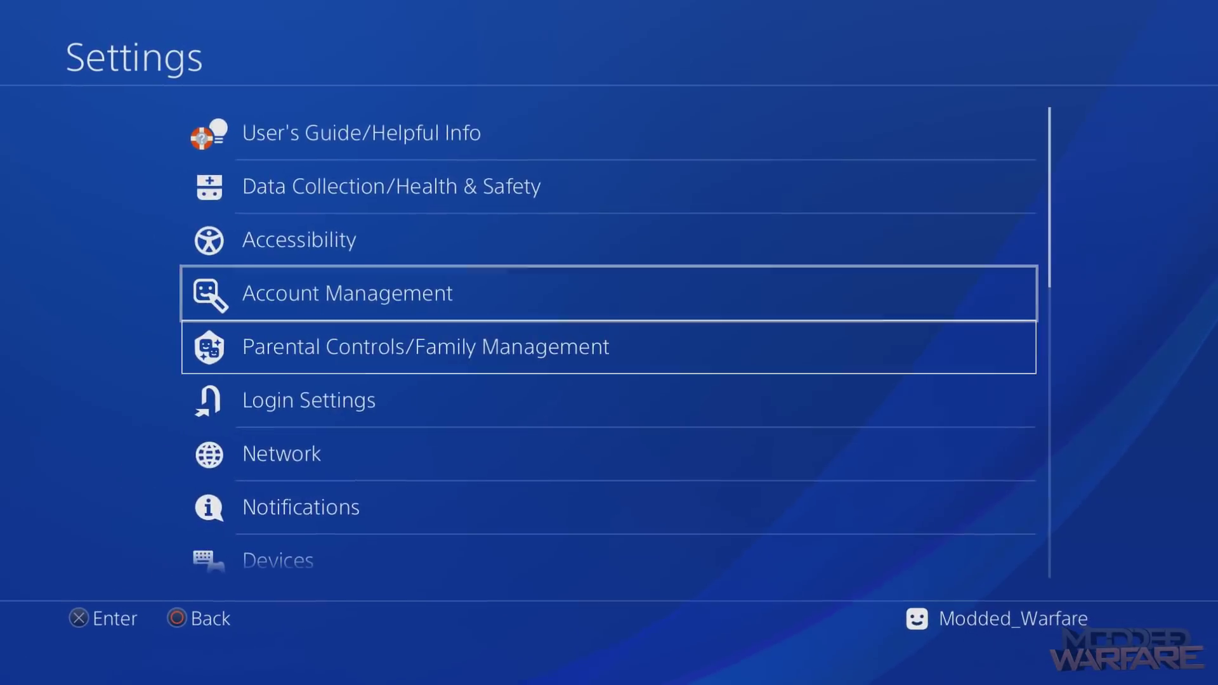
key(Down)
key(Down)
key(Down)
Check the state of the Connect to the Internet option in the Network settings.
key(Up)
key(Up)
key(Up)
key(Up)
key(Up)
key(Up)
key(Up)
key(Up)
key(Up)
key(Up)
key(Up)
key(Up)
key(Up)
key(Up)
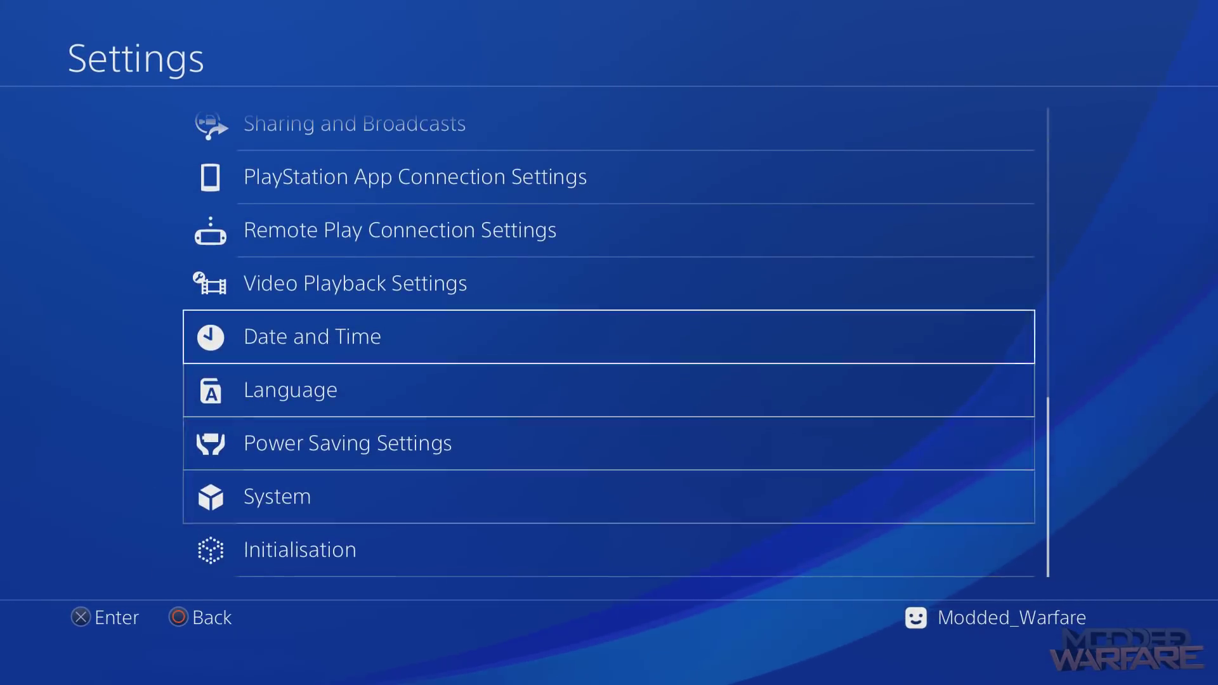
key(Up)
key(Up)
key(Return)
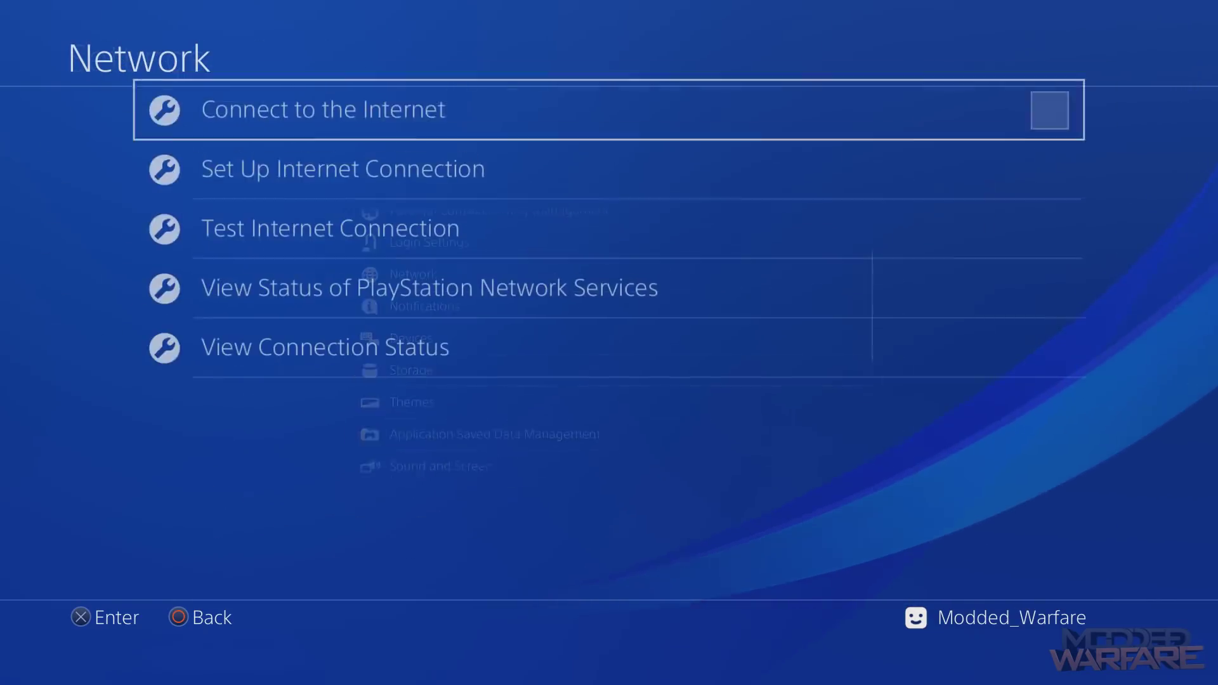
key(Down)
key(Up)
key(Escape)
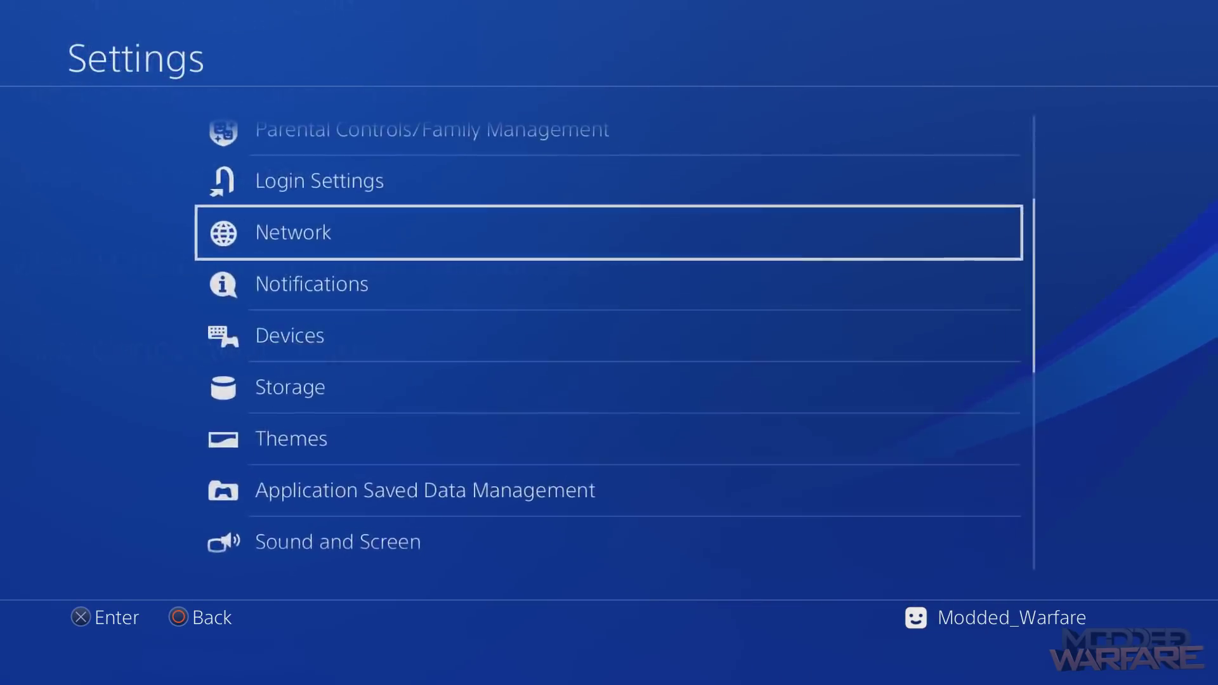
Leave the Settings and move back to the first entries of the home screen near the Internet Browser.
key(Escape)
key(Down)
key(Left)
key(Left)
key(Left)
key(Left)
key(Left)
key(Left)
key(Left)
key(Left)
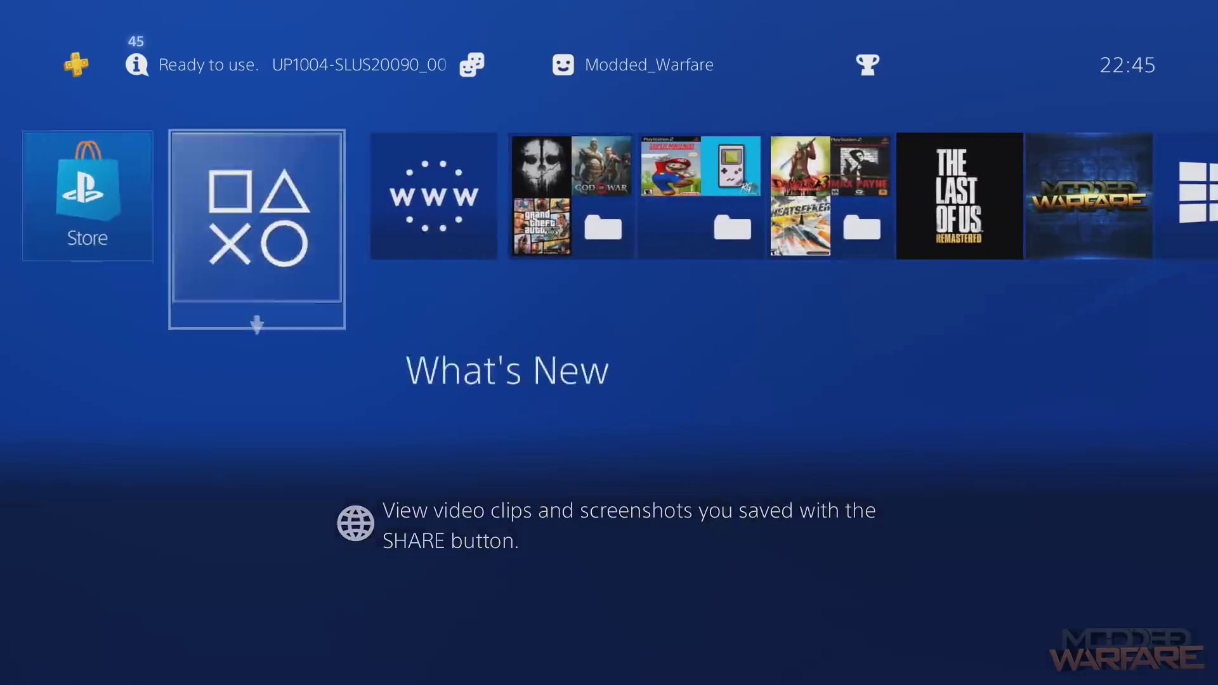
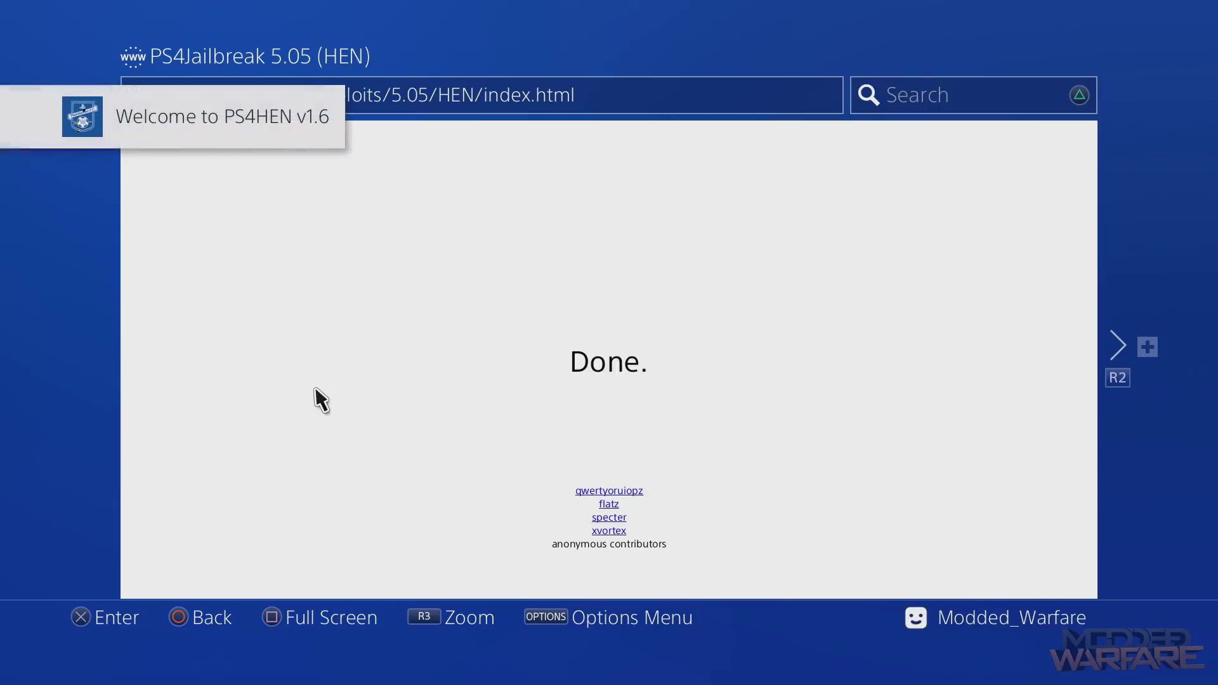
Return from the PS4HEN page to the home screen and open the console Settings.
key(Home)
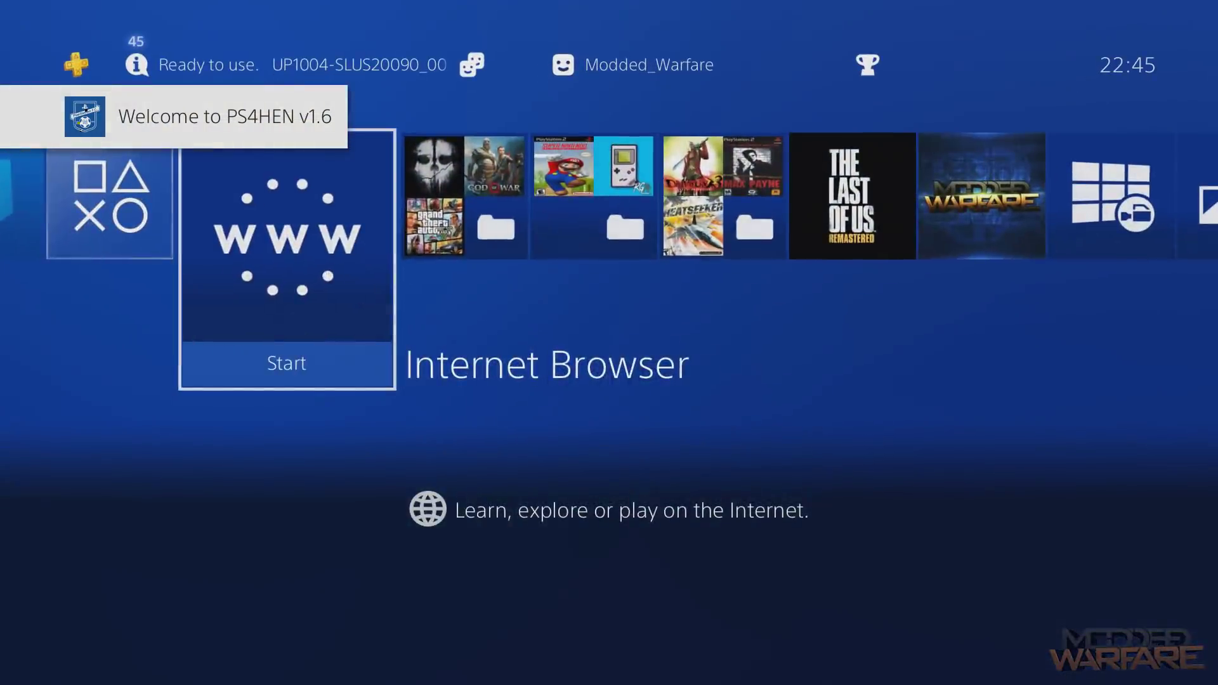
key(Right)
key(Right)
key(Right)
key(Right)
key(Right)
key(Right)
key(Right)
key(Right)
key(Up)
key(Left)
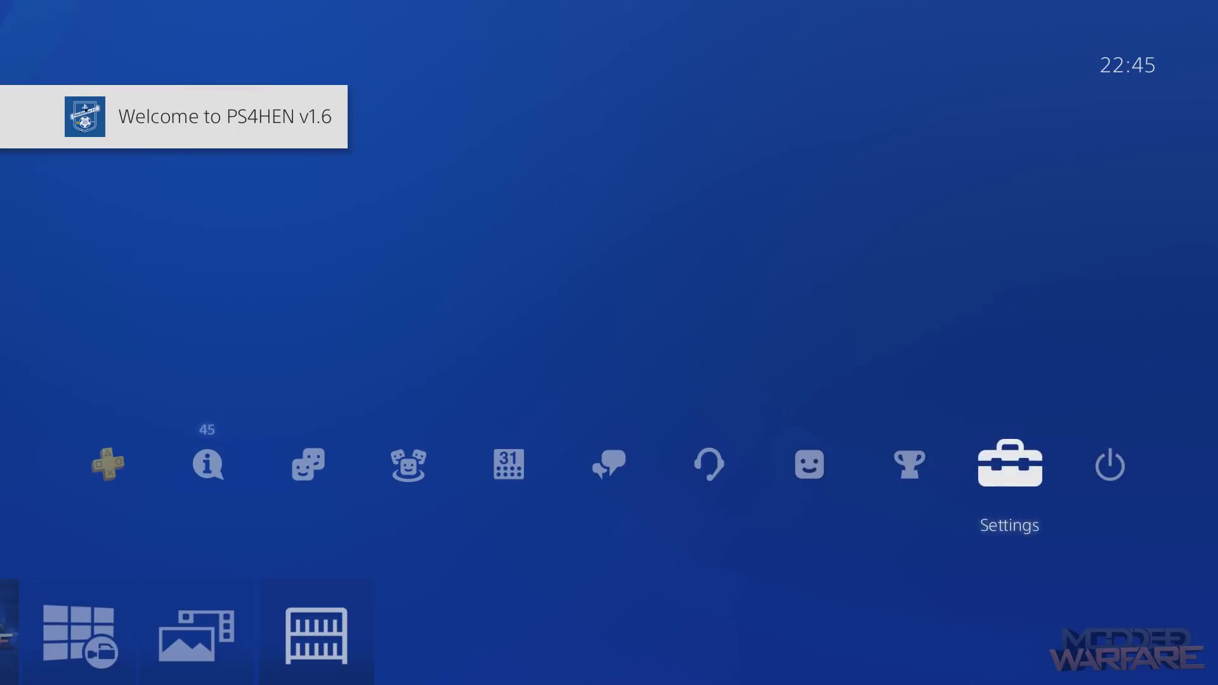
key(Return)
Examine the console Settings list to its end with PS4HEN running.
key(Down)
key(Down)
key(Down)
key(Down)
key(Down)
key(Down)
key(Down)
key(Down)
key(Down)
key(Down)
key(Down)
key(Down)
key(Down)
key(Down)
key(Down)
key(Down)
key(Down)
key(Down)
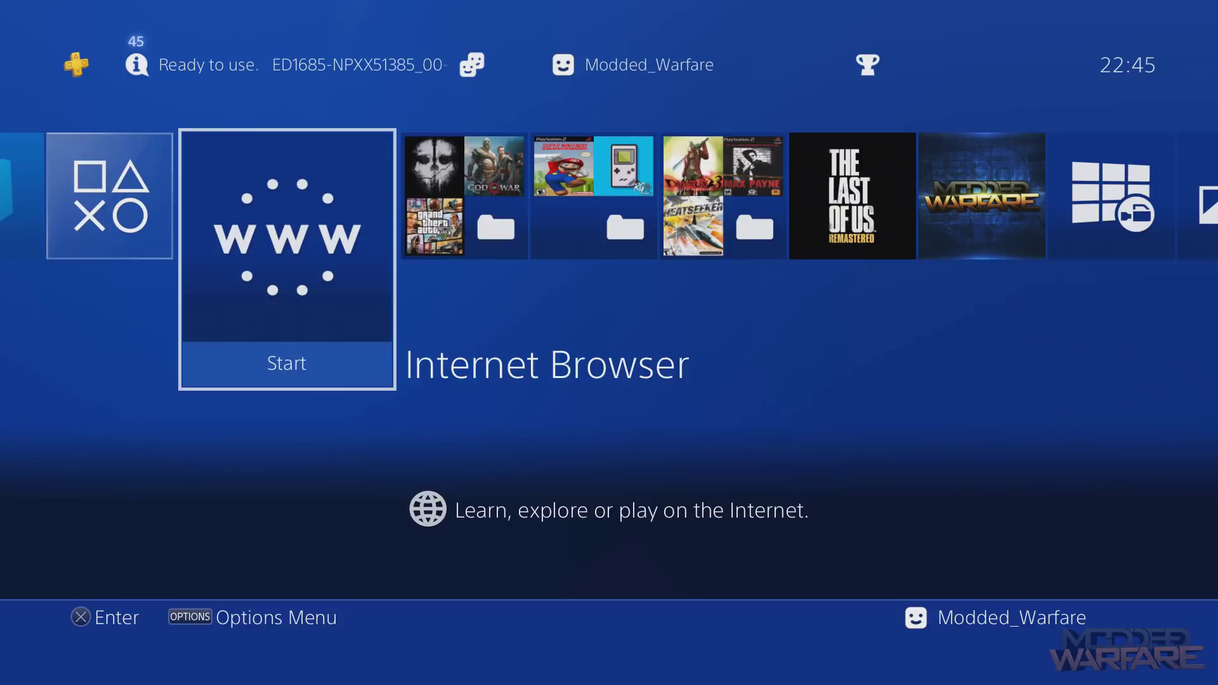
key(Right)
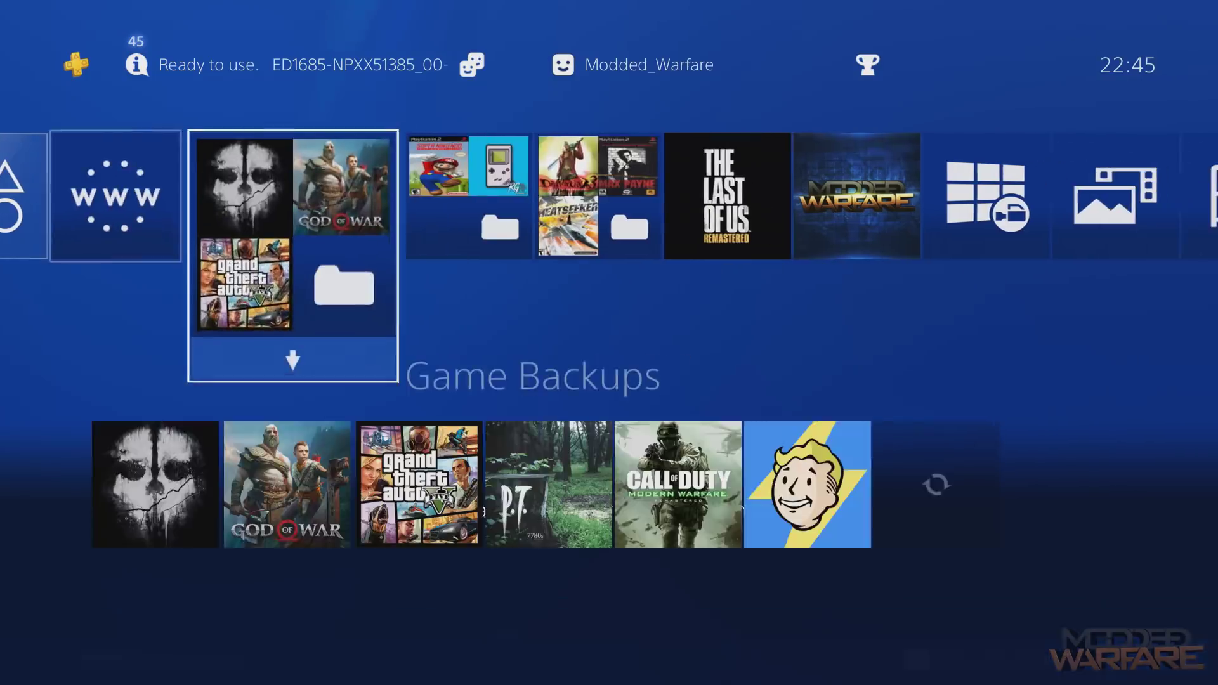
key(Left)
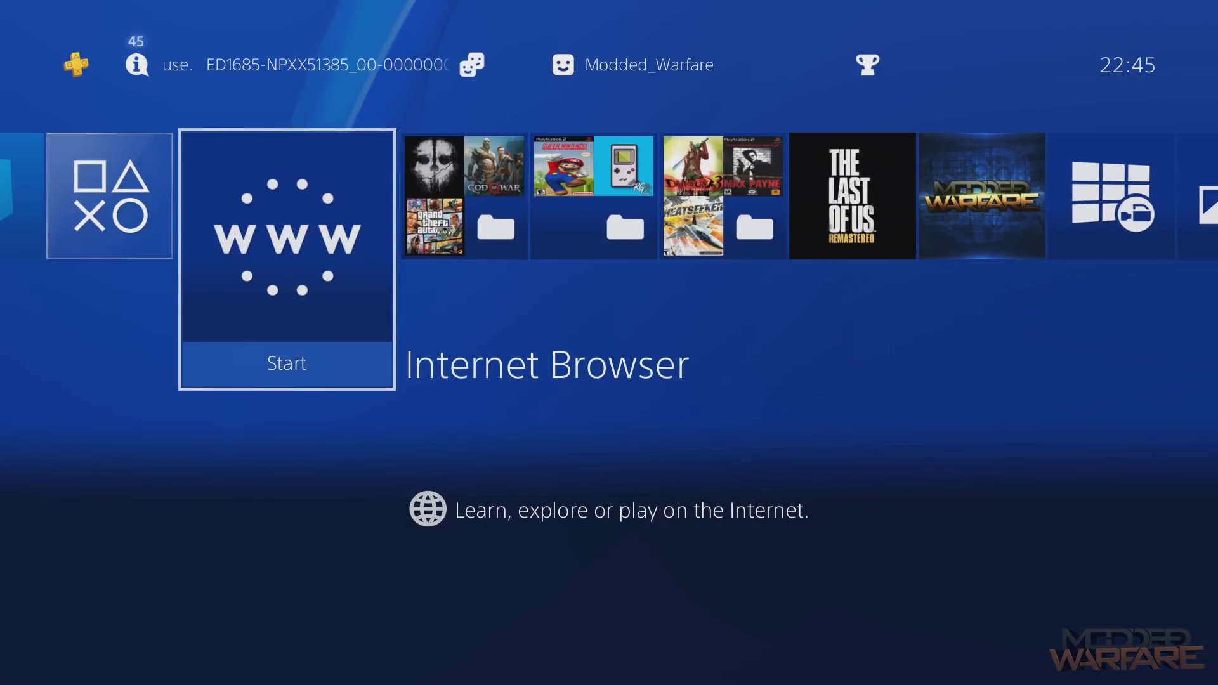